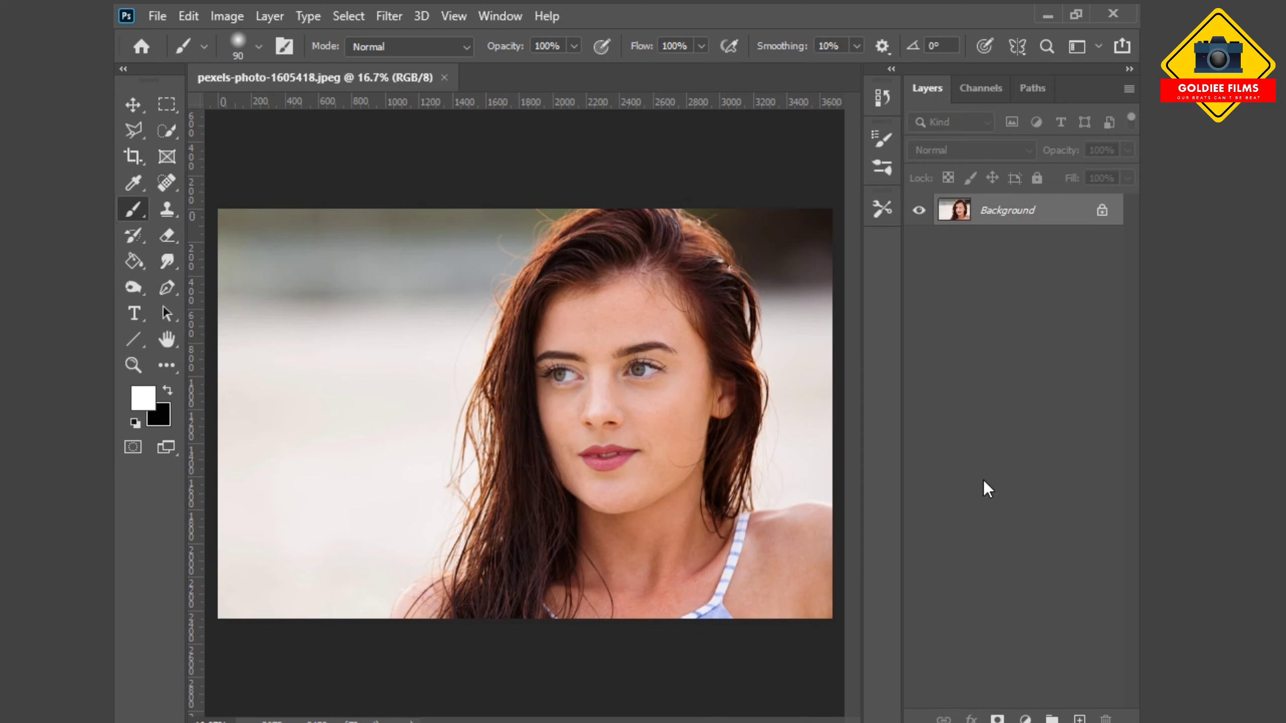
- Duplicate the portrait onto Layer 1, invert it, and set its blend mode to Vivid Light
{"action": "key", "text": "ctrl+j"}
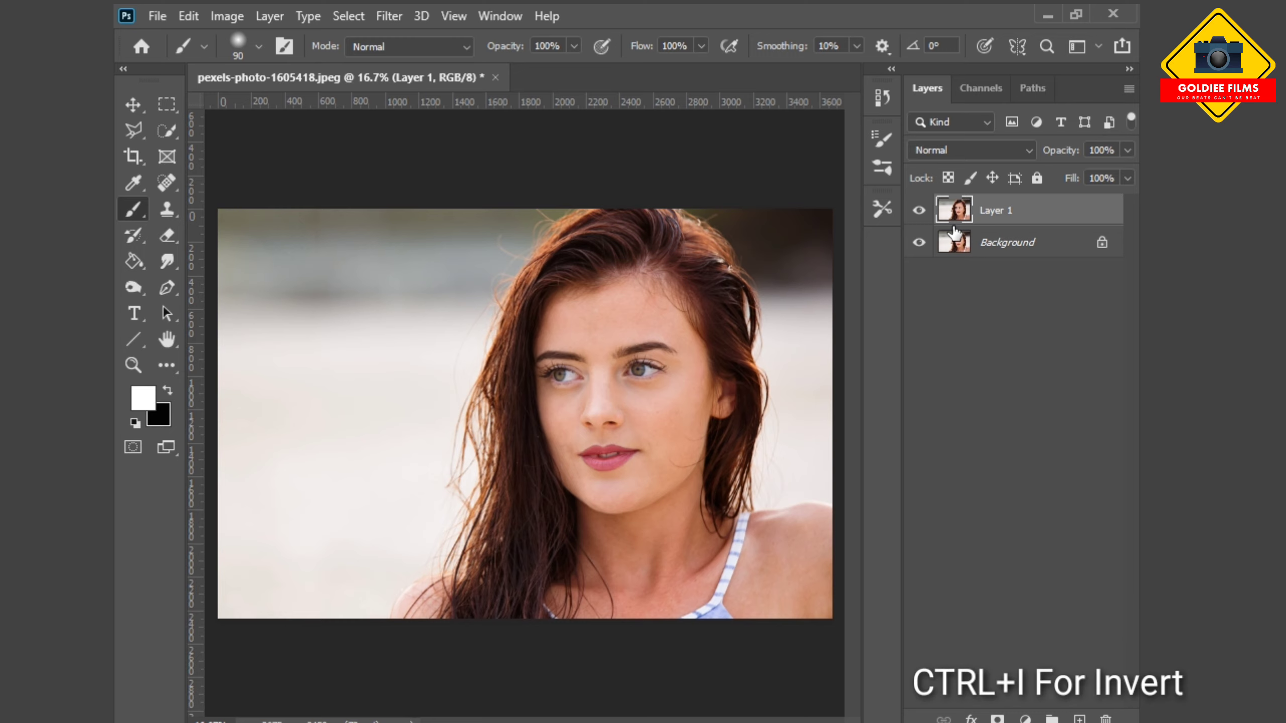
{"action": "key", "text": "ctrl+i"}
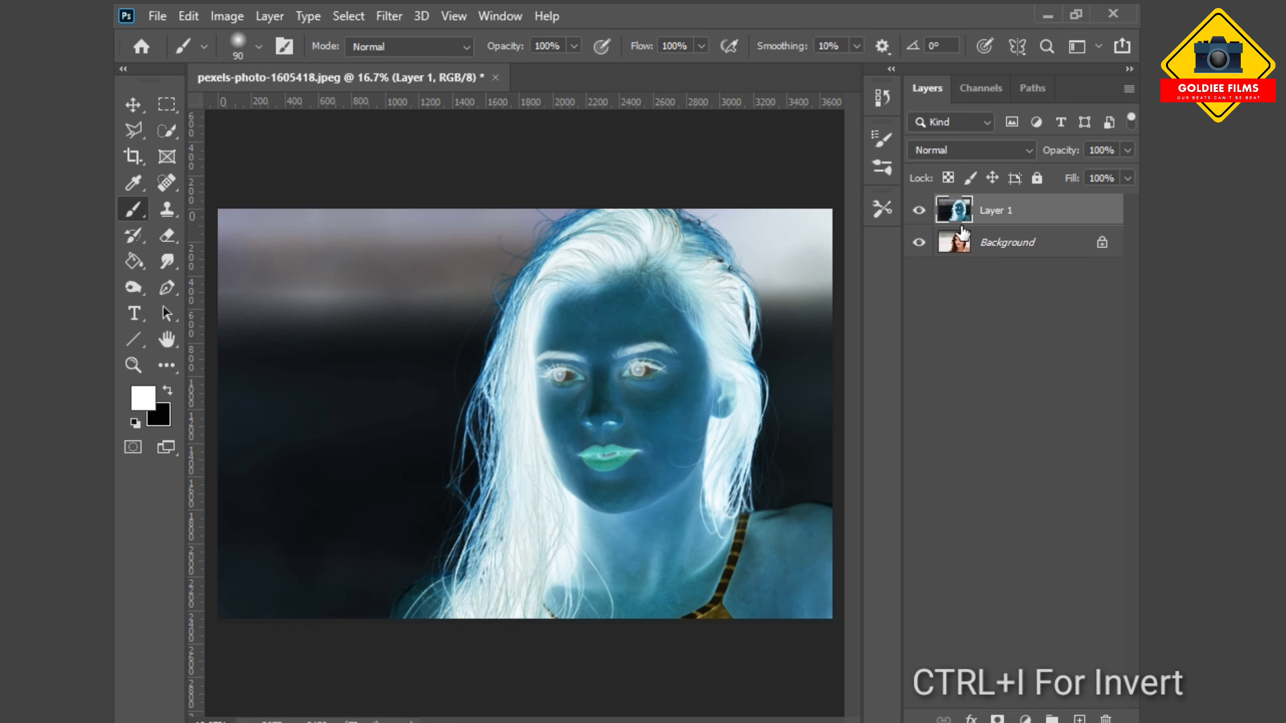
{"action": "left_click", "coordinate": [1029, 152]}
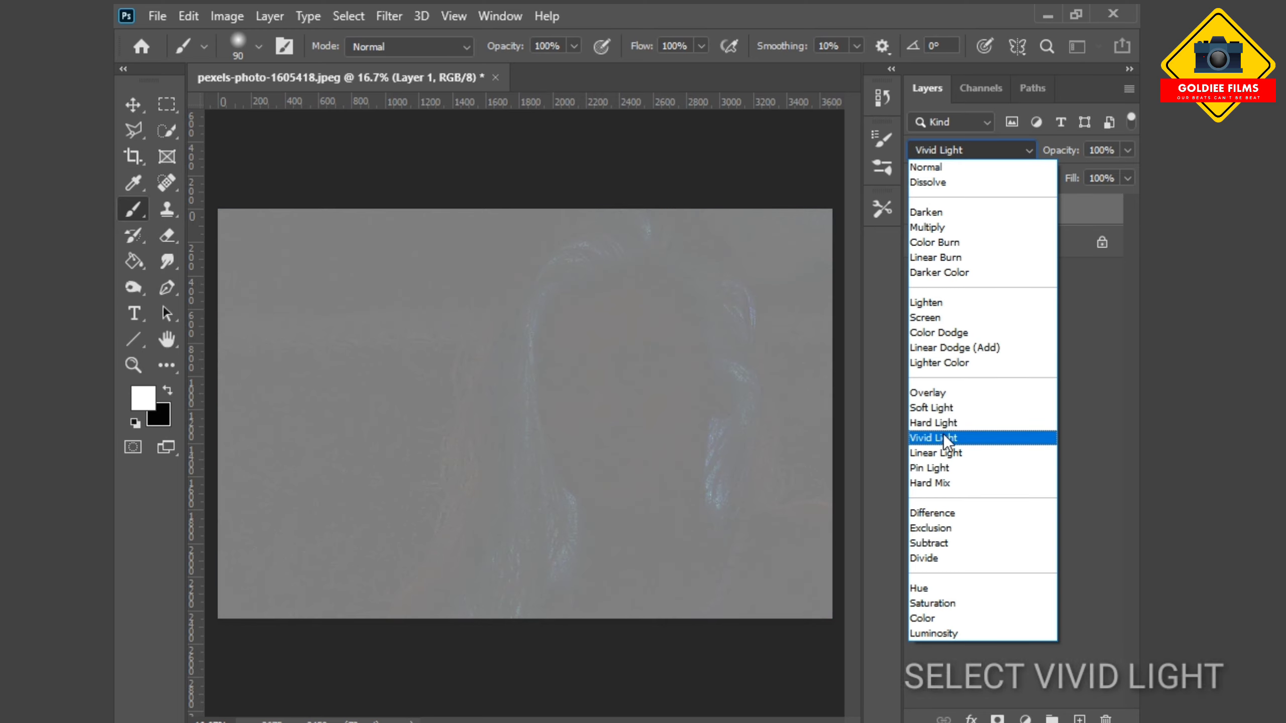
{"action": "left_click", "coordinate": [944, 438]}
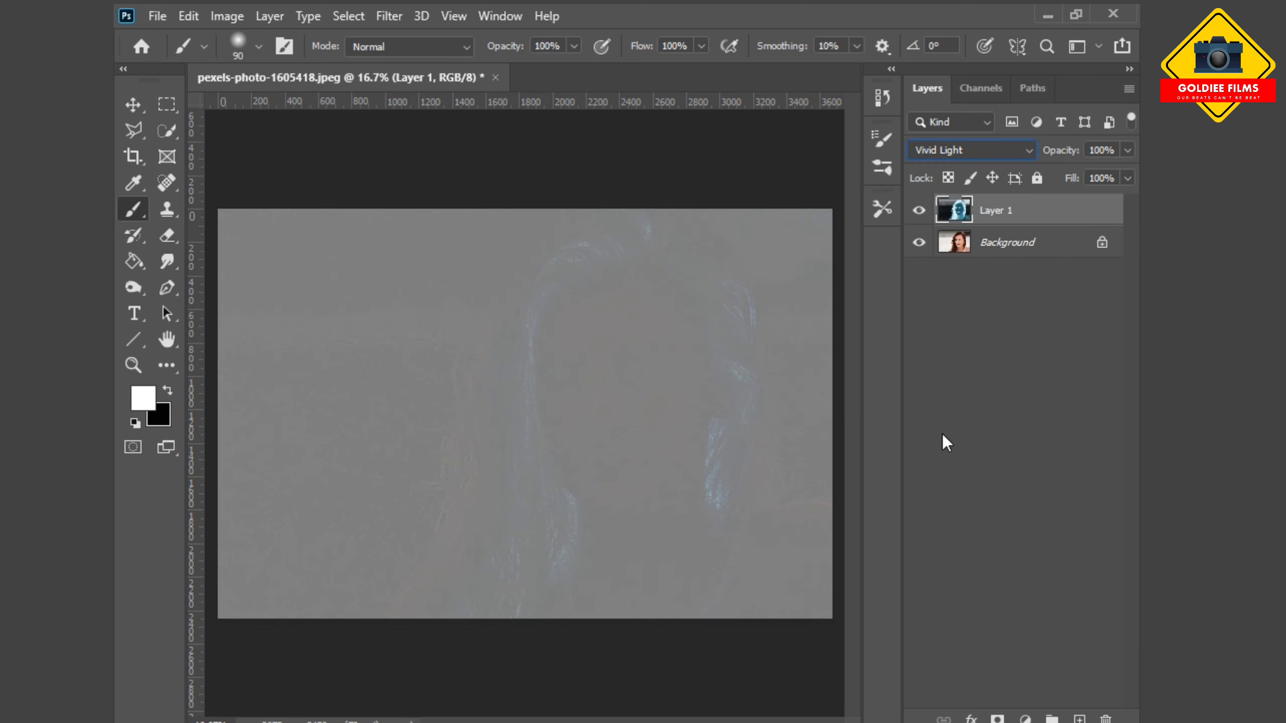
{"action": "left_click", "coordinate": [396, 15]}
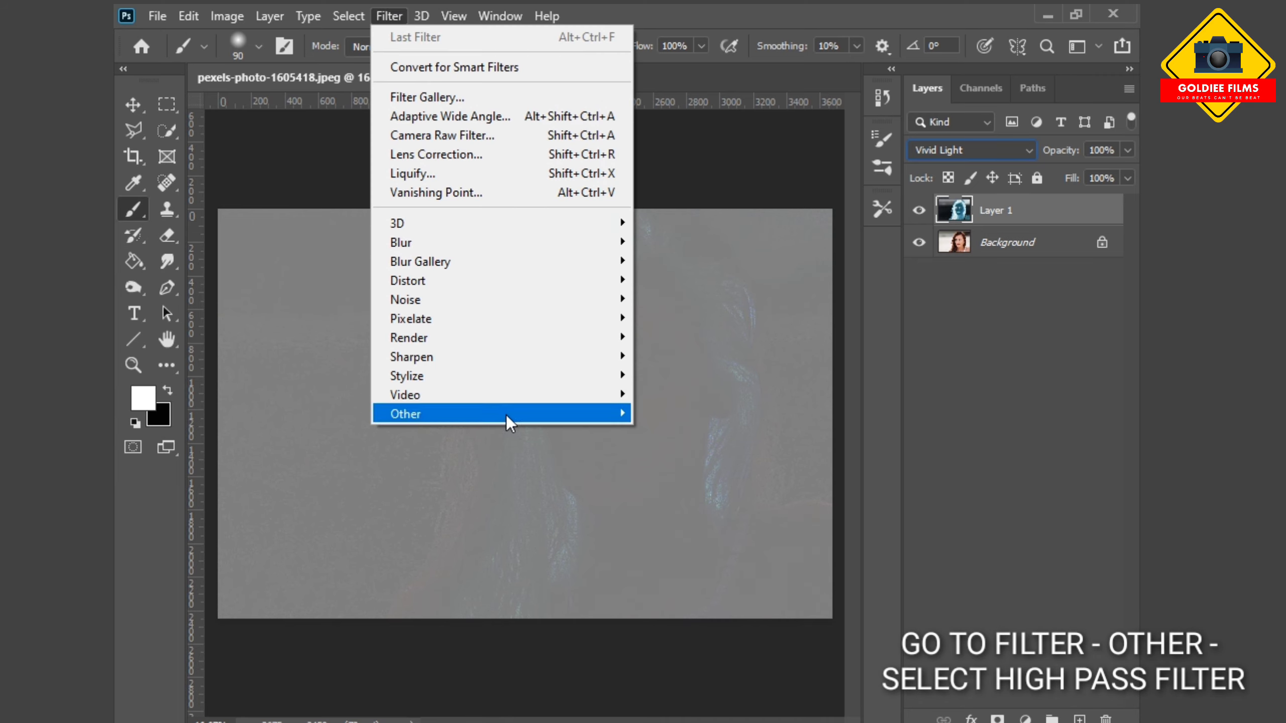
{"action": "mouse_move", "coordinate": [406, 414]}
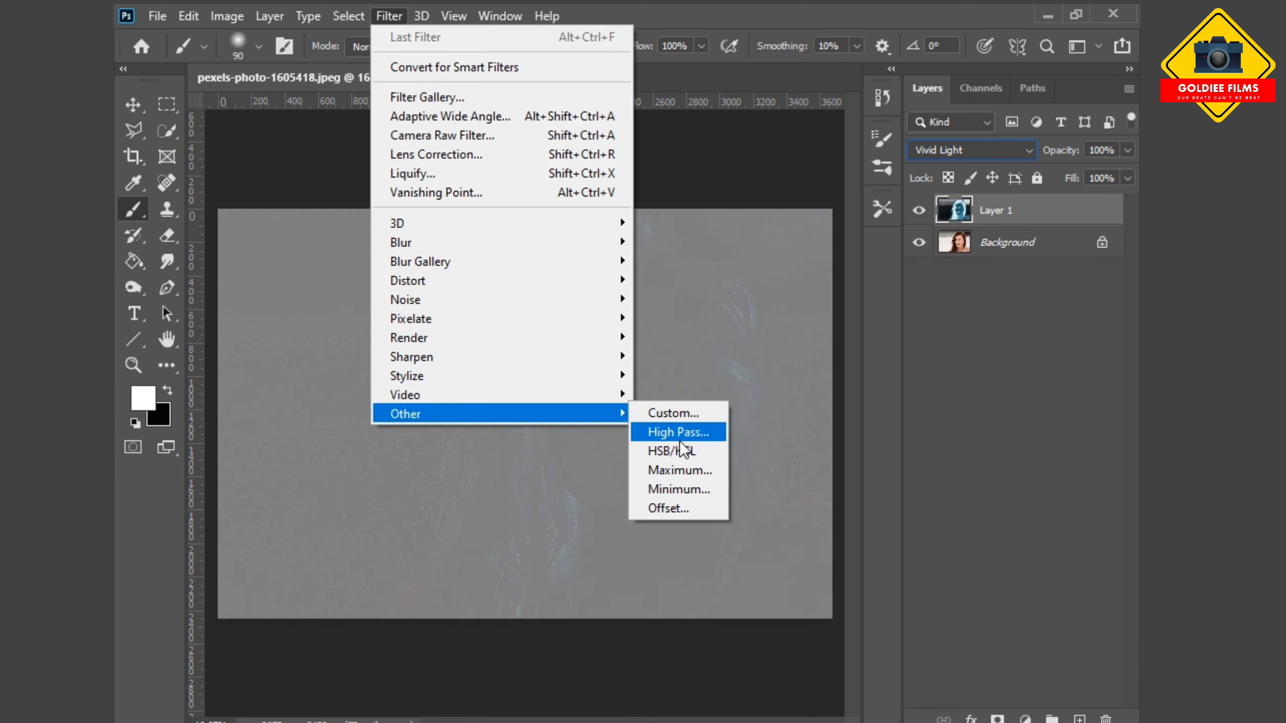
- Apply a High Pass filter with a 24-pixel radius to the inverted Layer 1
{"action": "left_click", "coordinate": [677, 438]}
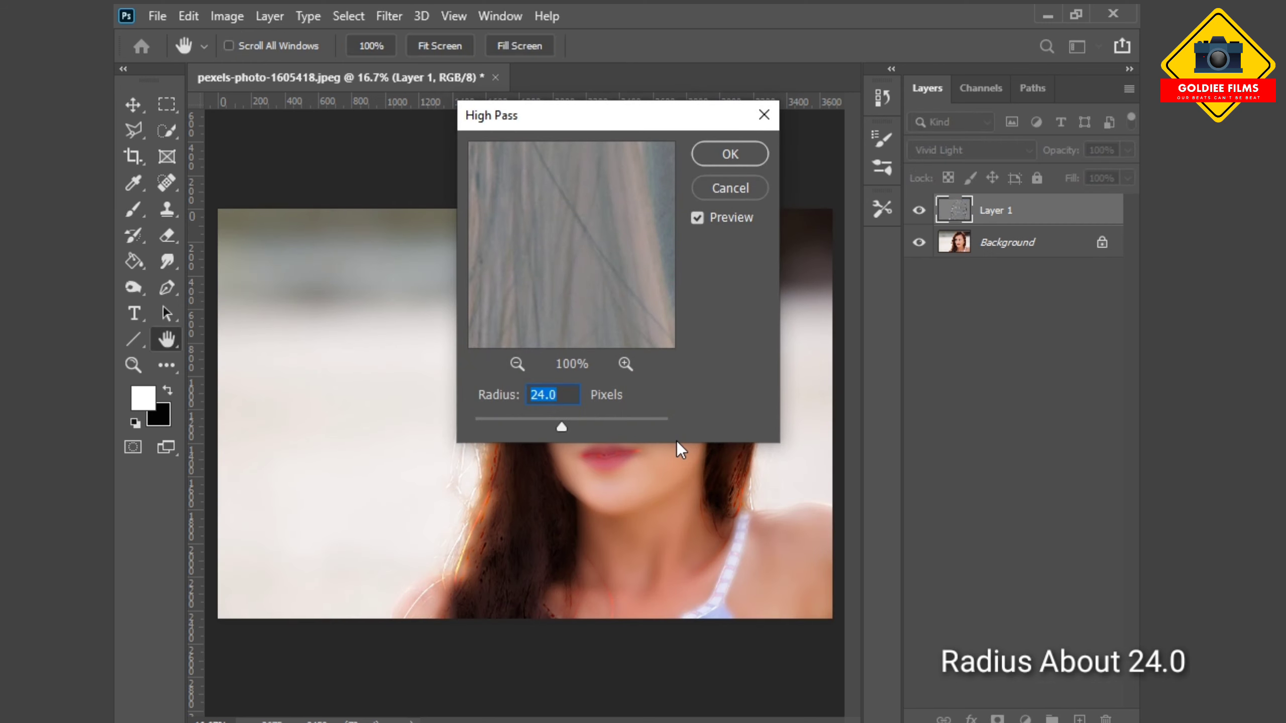
{"action": "mouse_move", "coordinate": [633, 120]}
{"action": "left_mouse_down"}
{"action": "mouse_move", "coordinate": [855, 113]}
{"action": "mouse_move", "coordinate": [697, 21]}
{"action": "mouse_move", "coordinate": [710, 24]}
{"action": "left_mouse_up"}
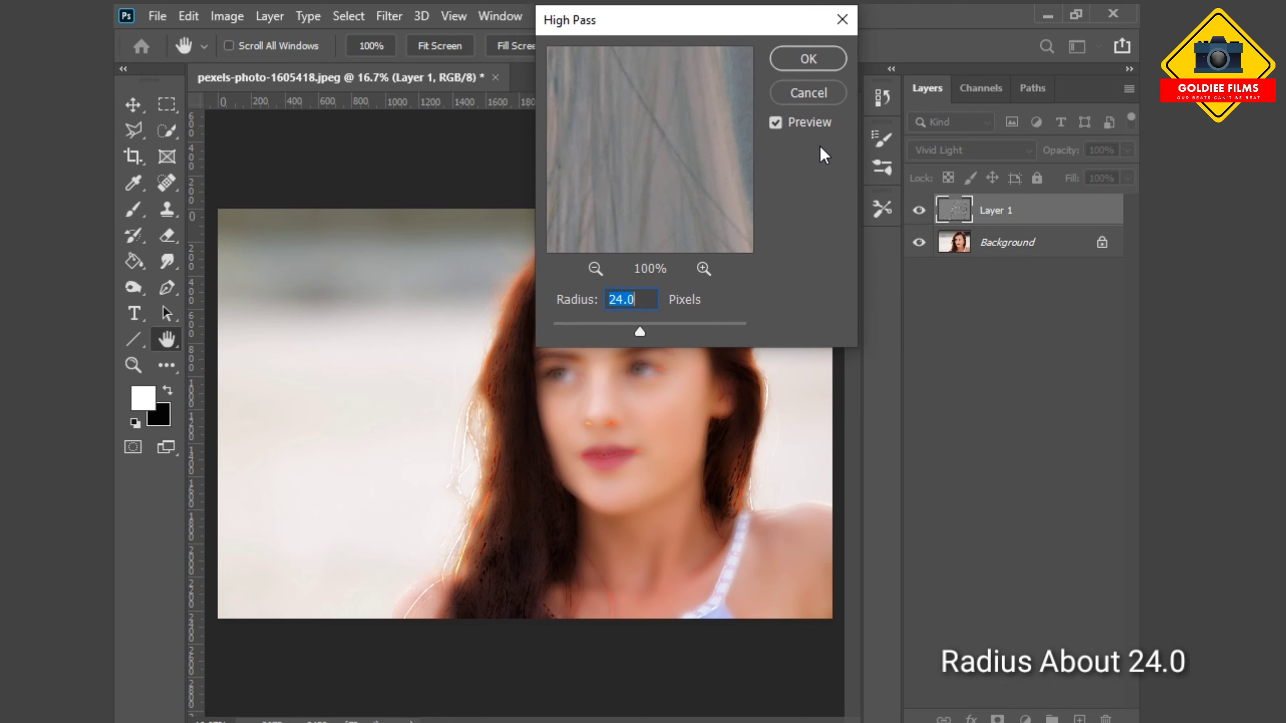
{"action": "left_click", "coordinate": [809, 59]}
{"action": "key", "text": "b"}
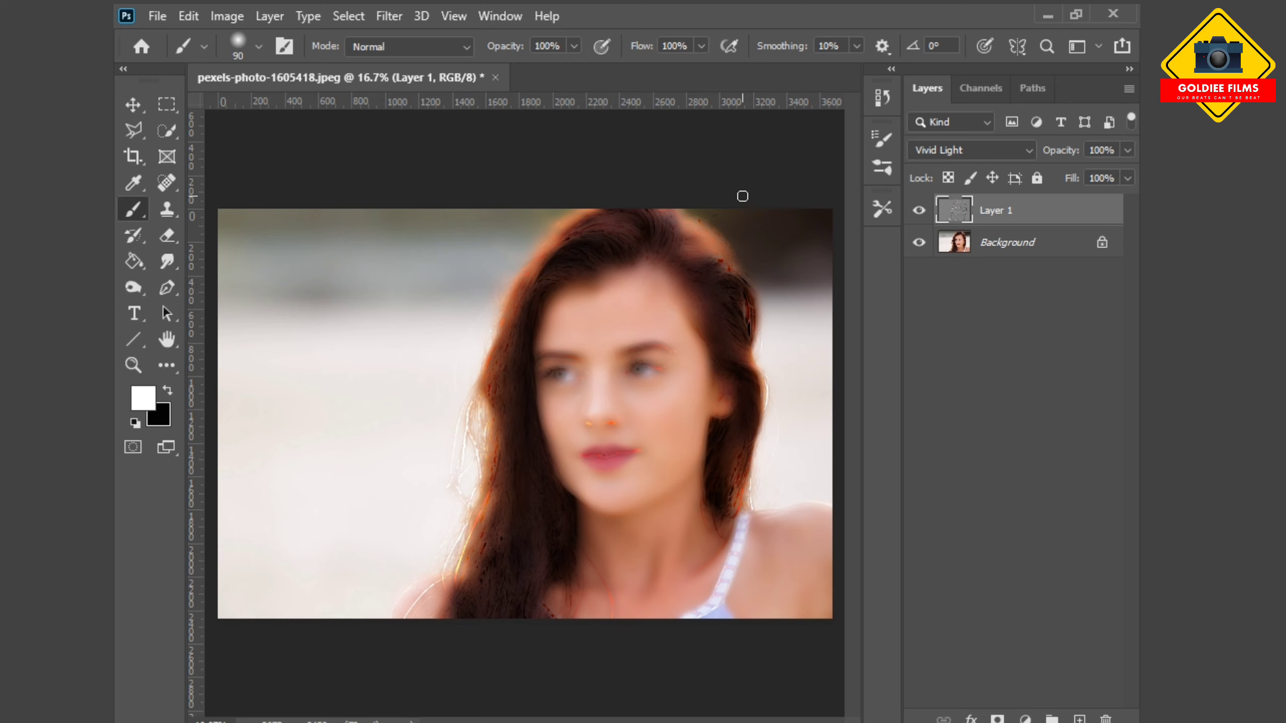
- Blur Layer 1 with a Gaussian Blur of 2 pixels radius
{"action": "left_click", "coordinate": [386, 14]}
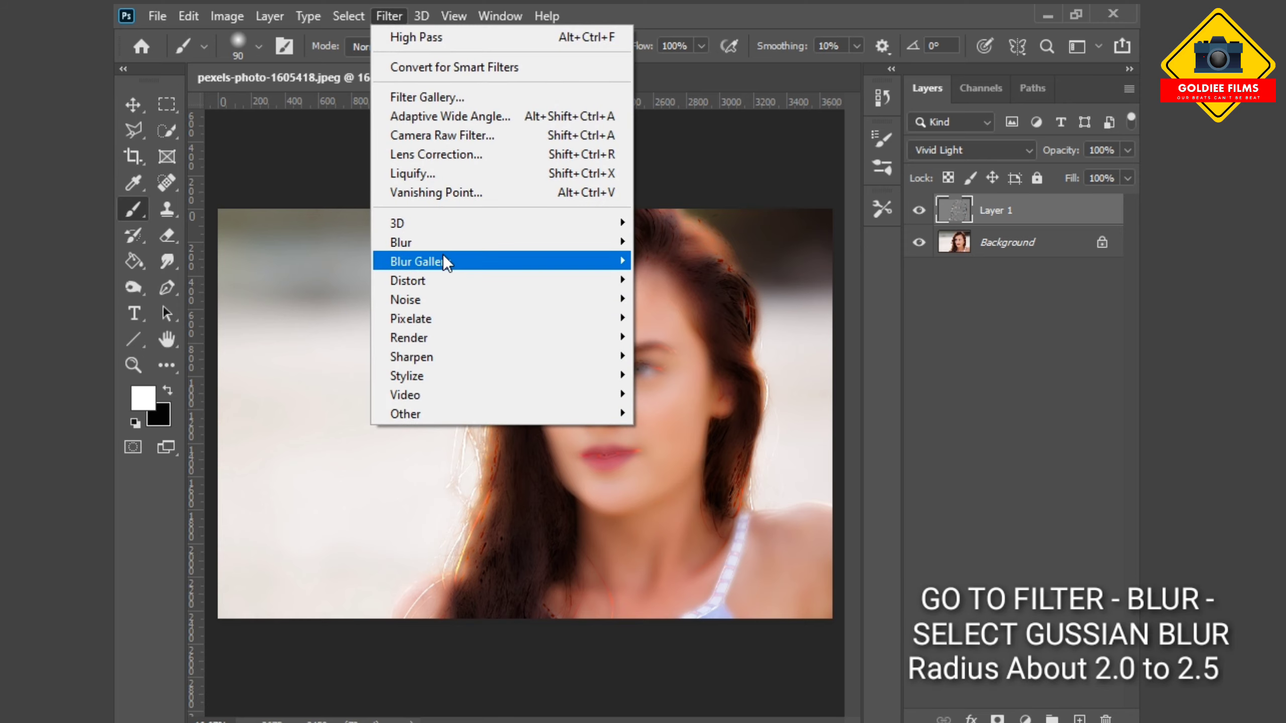
{"action": "left_click", "coordinate": [687, 317]}
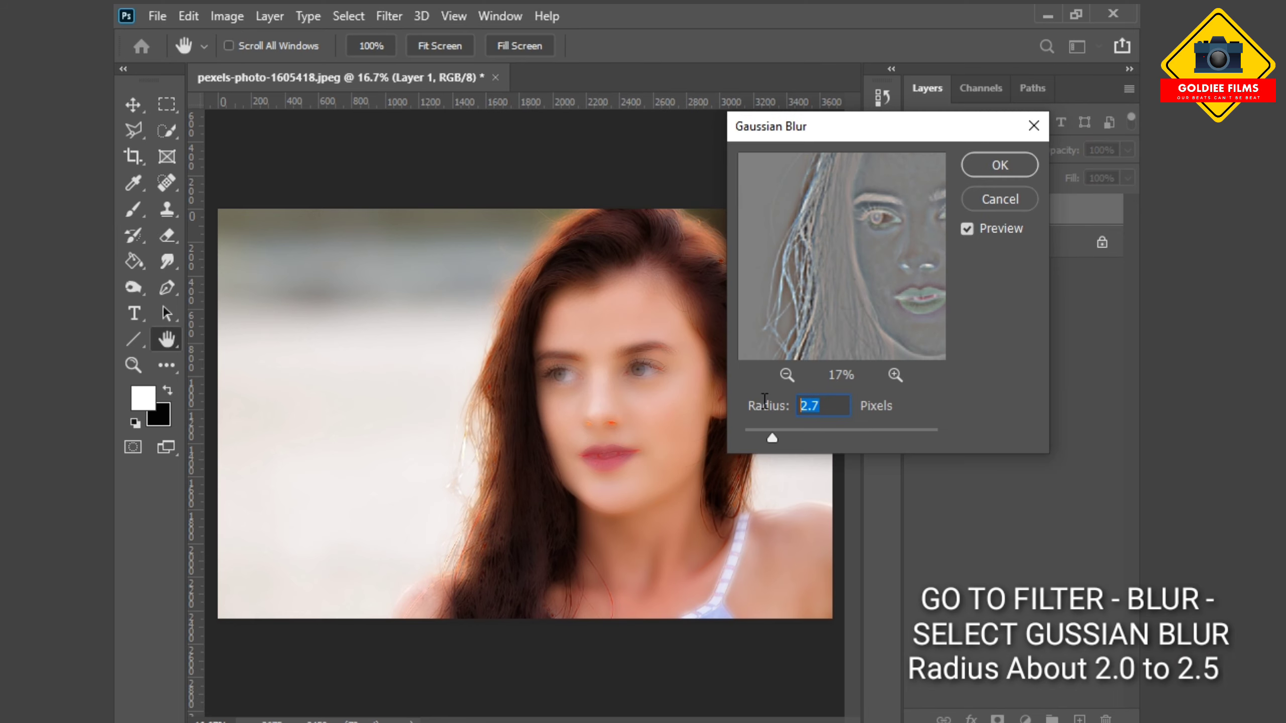
{"action": "type", "text": "2"}
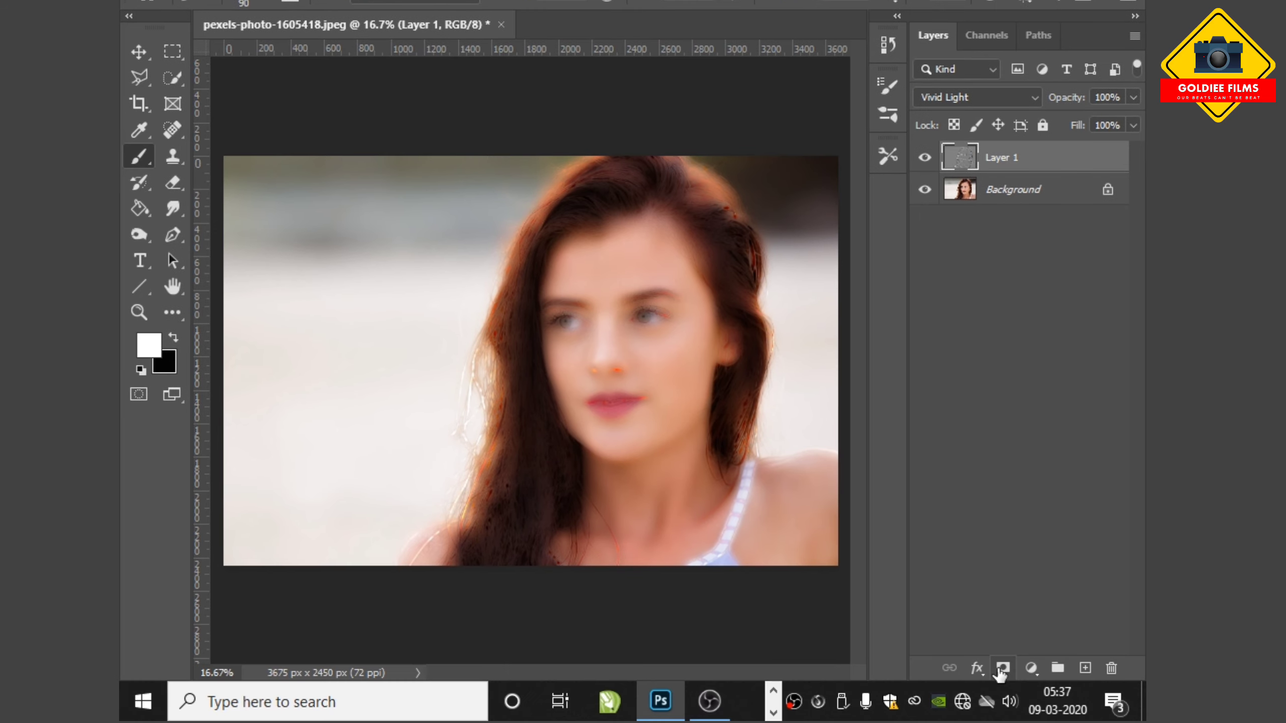
- Add a black layer mask to Layer 1 and zoom in centred on the face
{"action": "left_click", "coordinate": [998, 720], "text": "alt"}
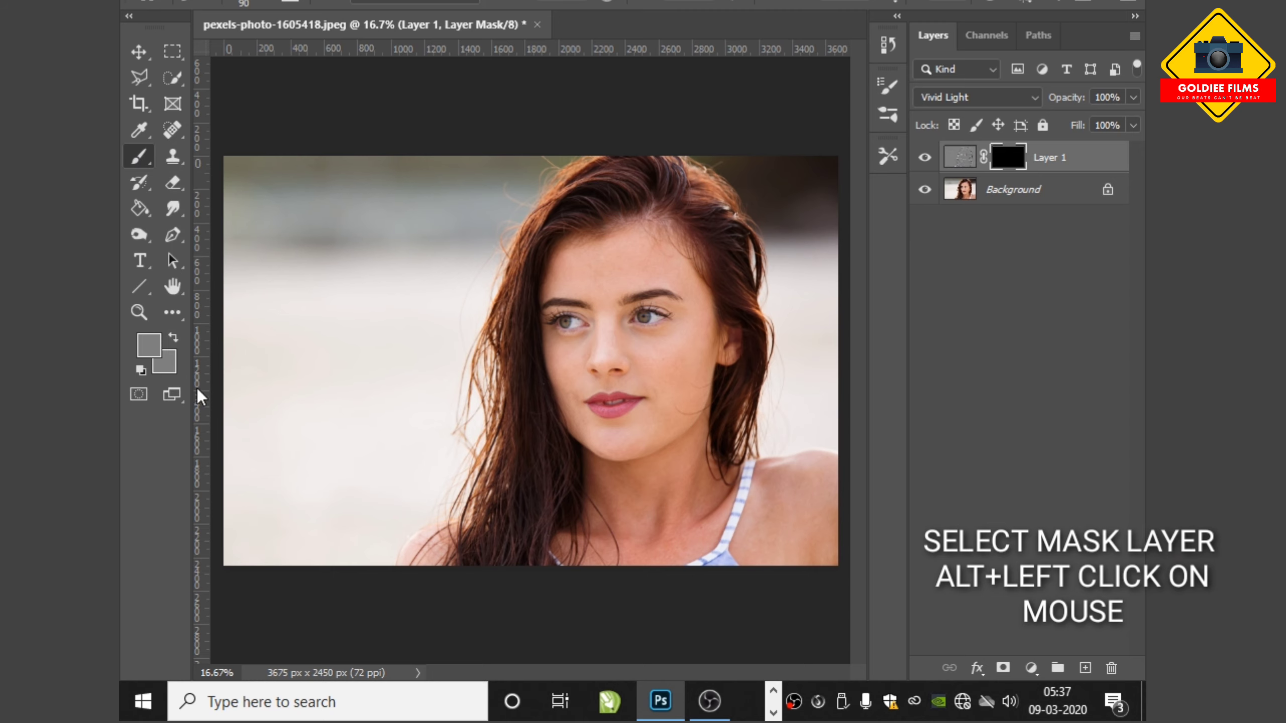
{"action": "scroll", "coordinate": [174, 455], "scroll_direction": "up", "scroll_amount": 1}
{"action": "scroll", "coordinate": [174, 455], "scroll_direction": "up", "scroll_amount": 1}
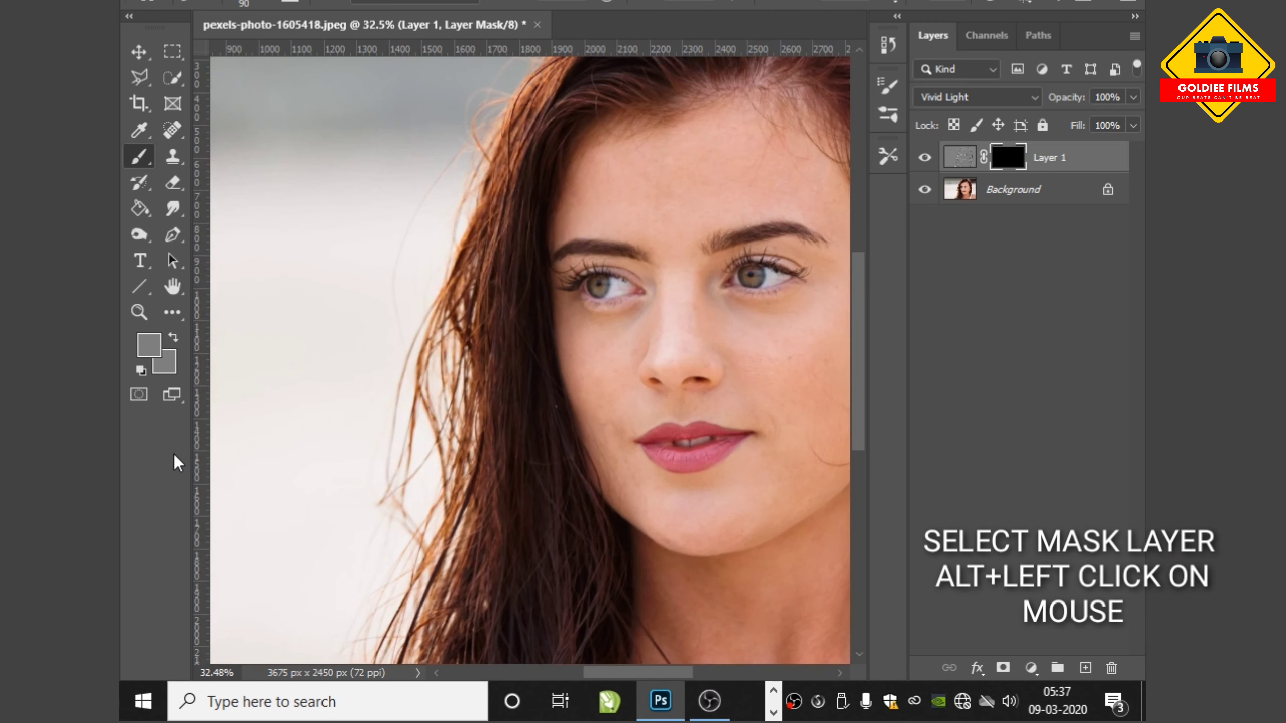
{"action": "scroll", "coordinate": [174, 455], "scroll_direction": "up", "scroll_amount": 1}
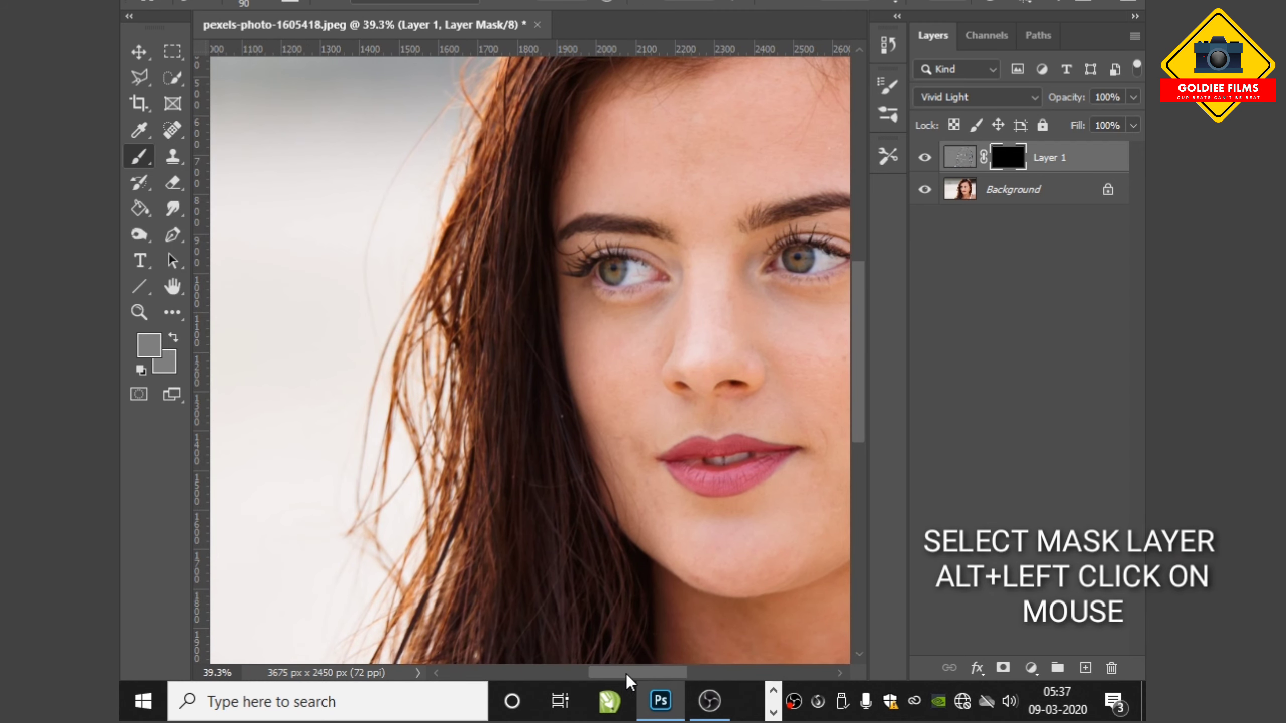
{"action": "key", "text": "space"}
{"action": "left_click_drag", "start_coordinate": [691, 510], "coordinate": [629, 491]}
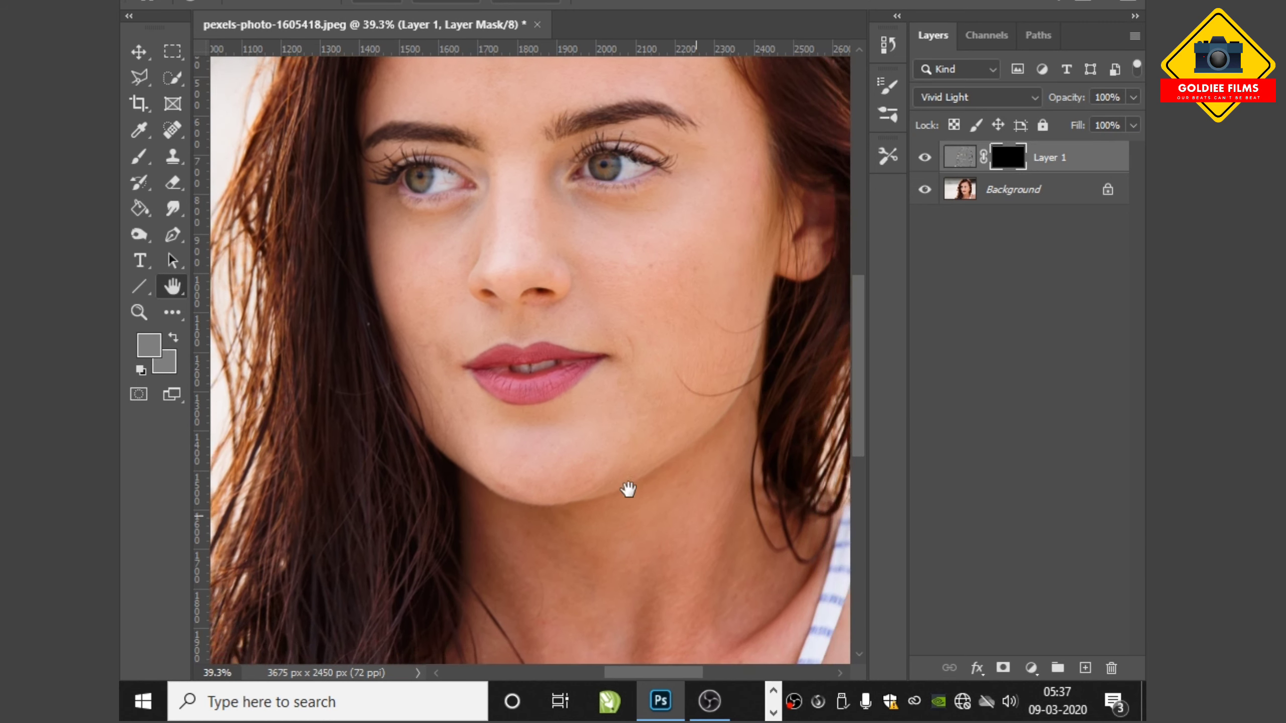
{"action": "left_click", "coordinate": [130, 211]}
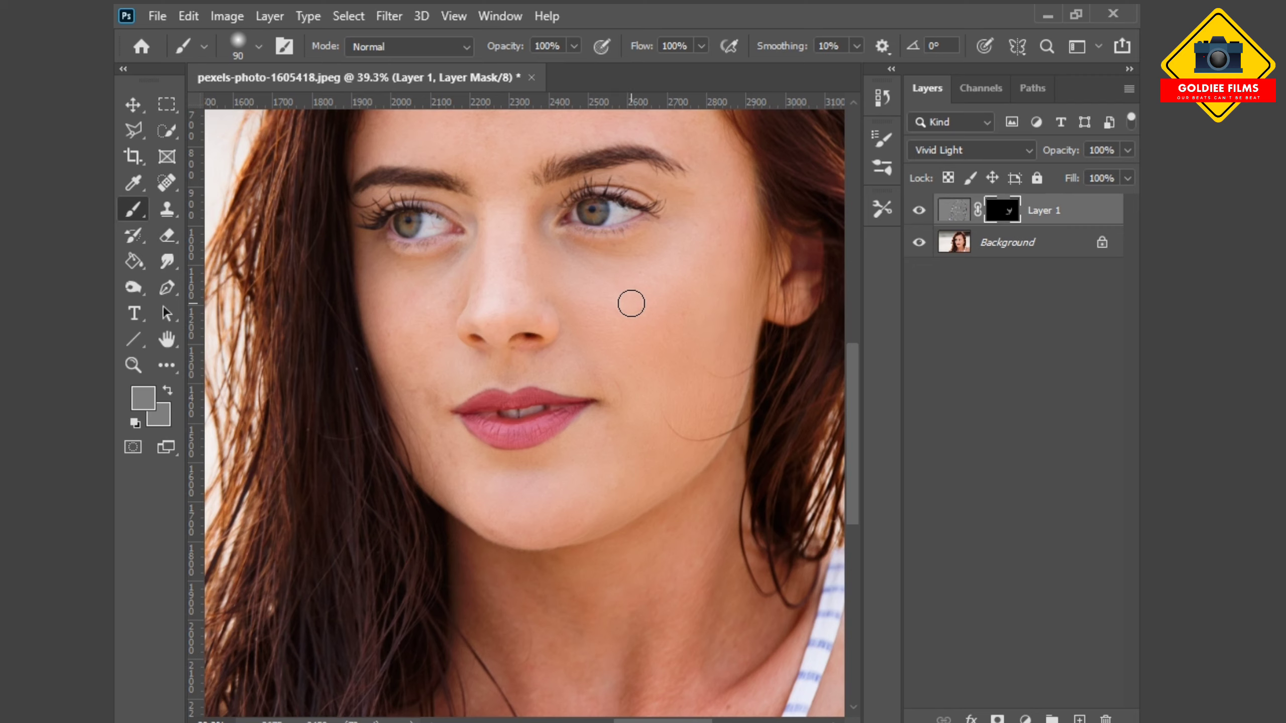
- Paint white on the mask over cheeks, chin and nose, using brush sizes 200, 150, 90
{"action": "key", "text": "bracketright"}
{"action": "key", "text": "bracketright"}
{"action": "key", "text": "bracketright"}
{"action": "key", "text": "bracketright"}
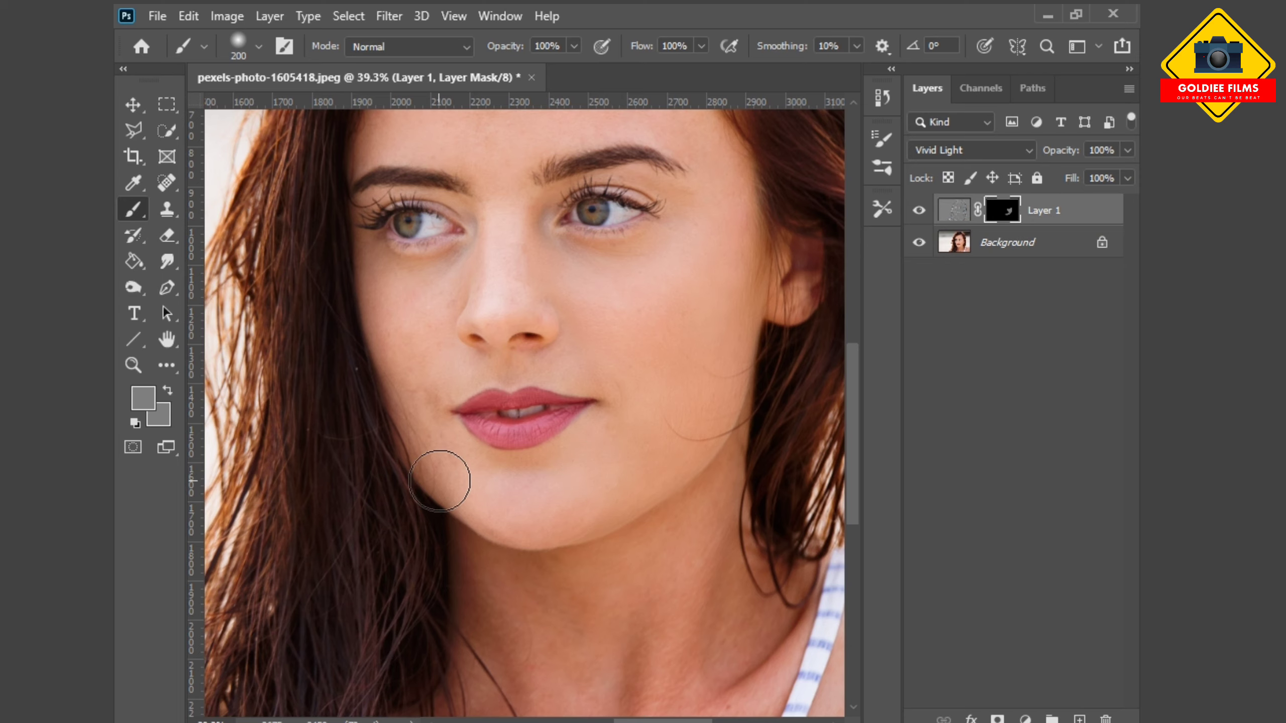
{"action": "key", "text": "bracketleft"}
{"action": "key", "text": "bracketleft"}
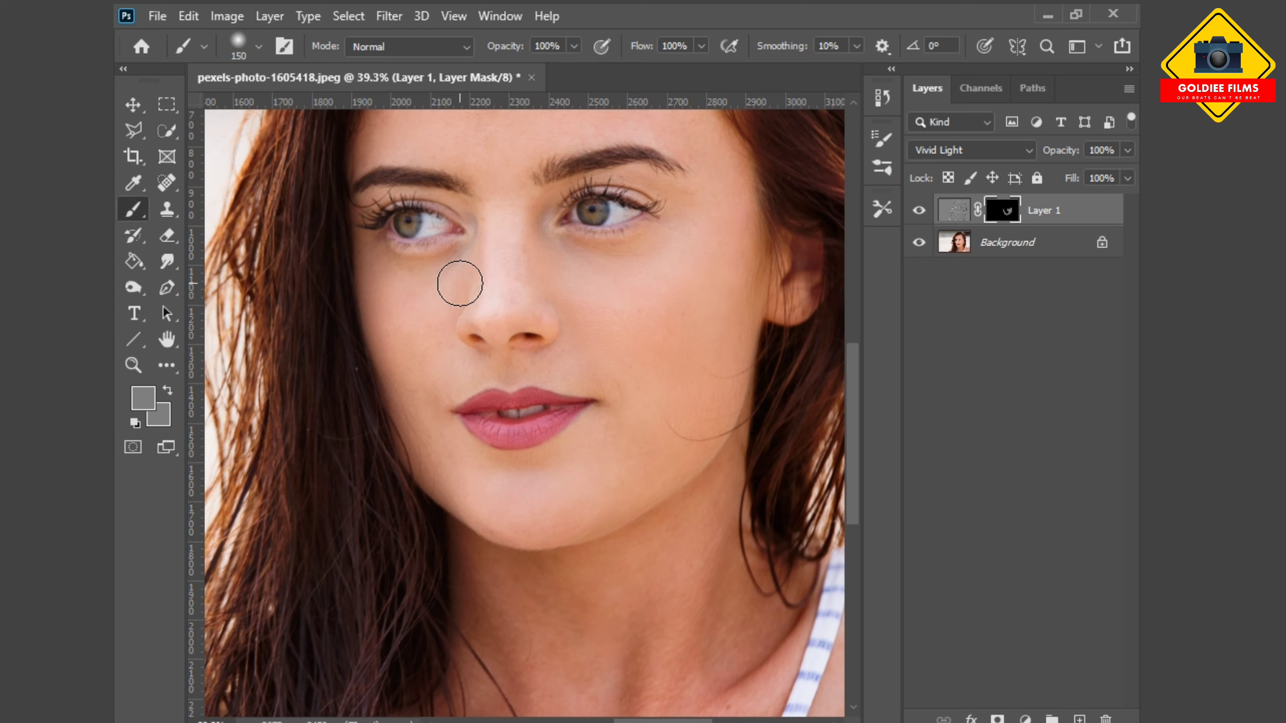
{"action": "key", "text": "bracketleft"}
{"action": "key", "text": "bracketleft"}
{"action": "key", "text": "bracketleft"}
- Paint the smoothing onto the forehead, with brush sizes stepping from 300 down to 150
{"action": "scroll", "coordinate": [594, 345], "scroll_direction": "up", "scroll_amount": 2}
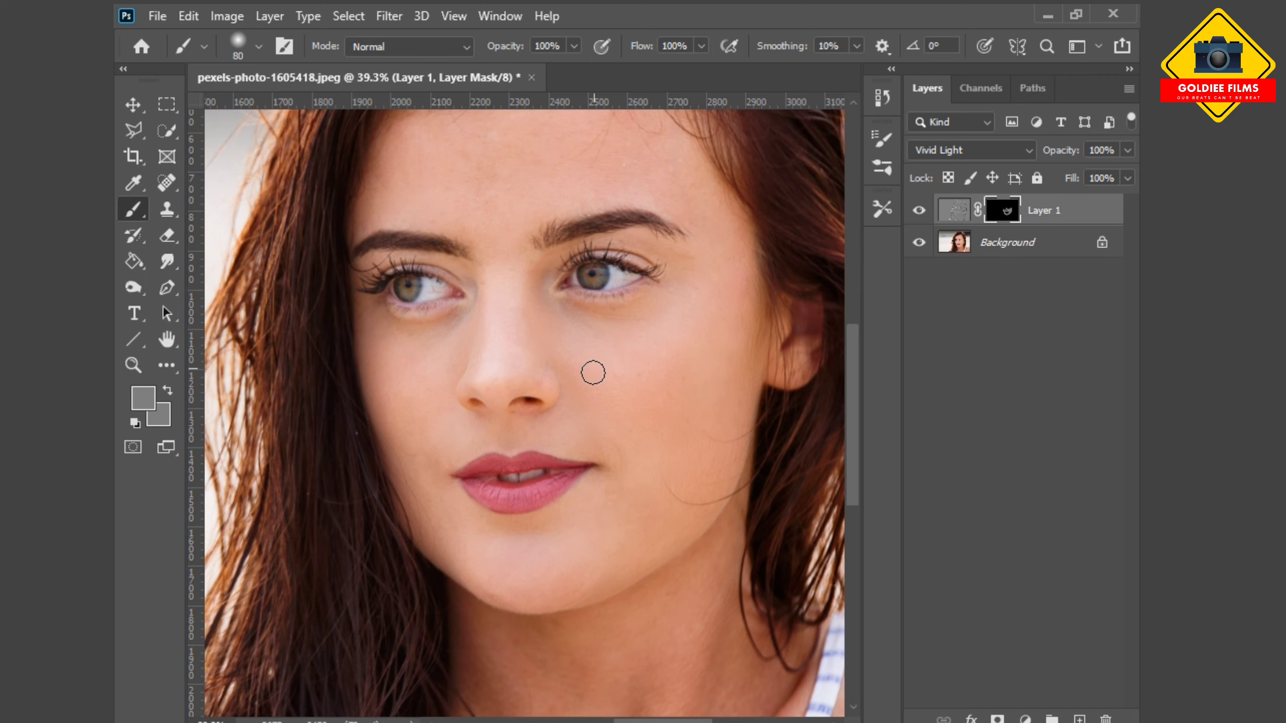
{"action": "scroll", "coordinate": [592, 370], "scroll_direction": "up", "scroll_amount": 4}
{"action": "scroll", "coordinate": [588, 422], "scroll_direction": "up", "scroll_amount": 4}
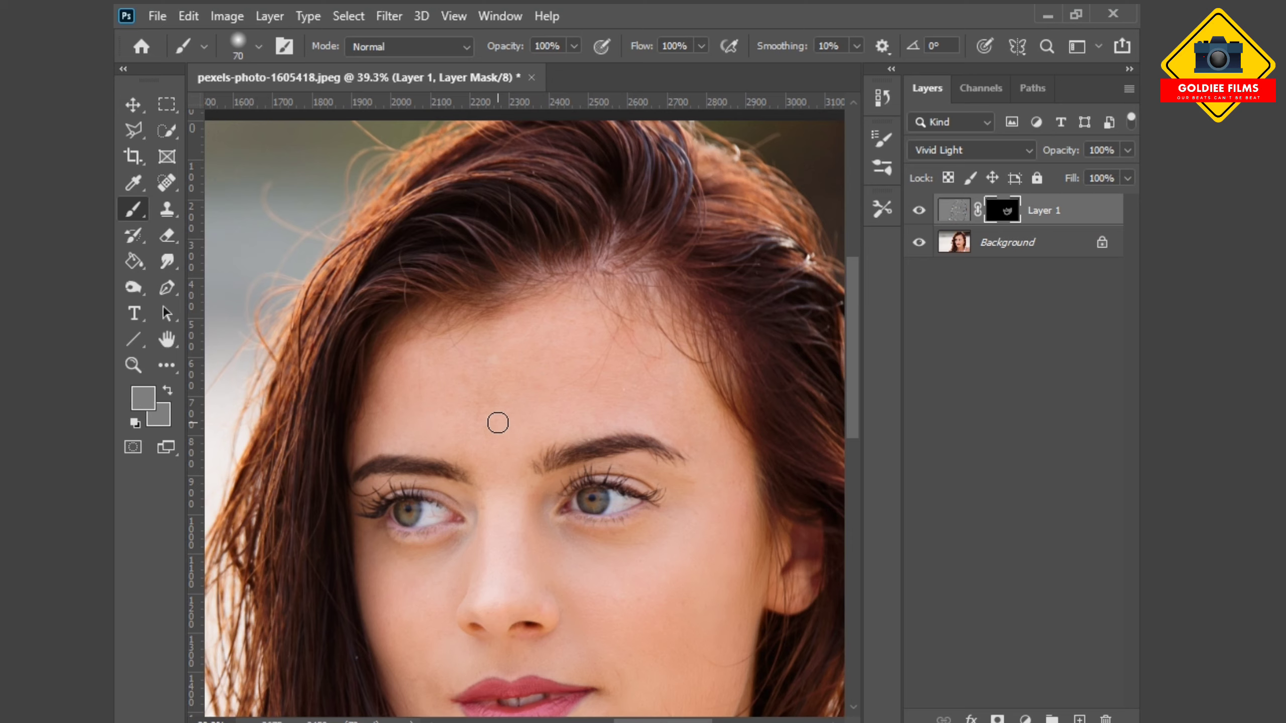
{"action": "key", "text": "bracketright"}
{"action": "key", "text": "bracketright"}
{"action": "key", "text": "bracketright"}
{"action": "key", "text": "bracketright"}
{"action": "key", "text": "bracketright"}
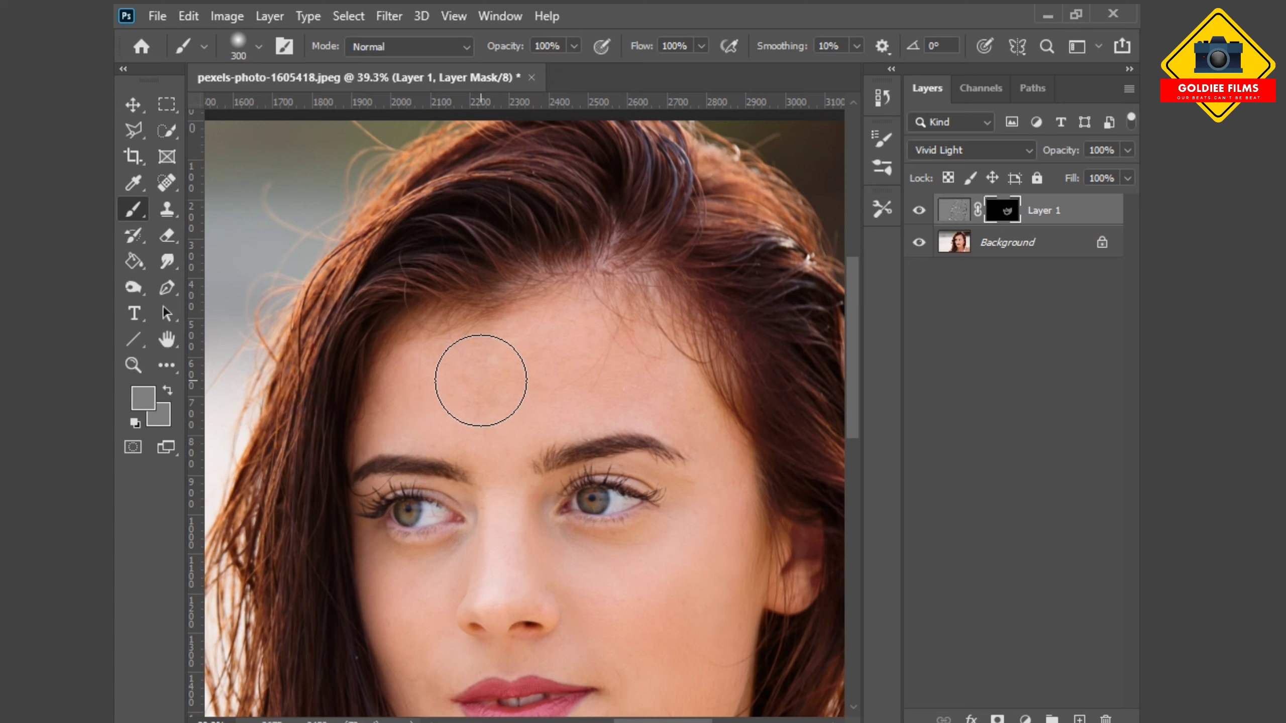
{"action": "key", "text": "bracketleft"}
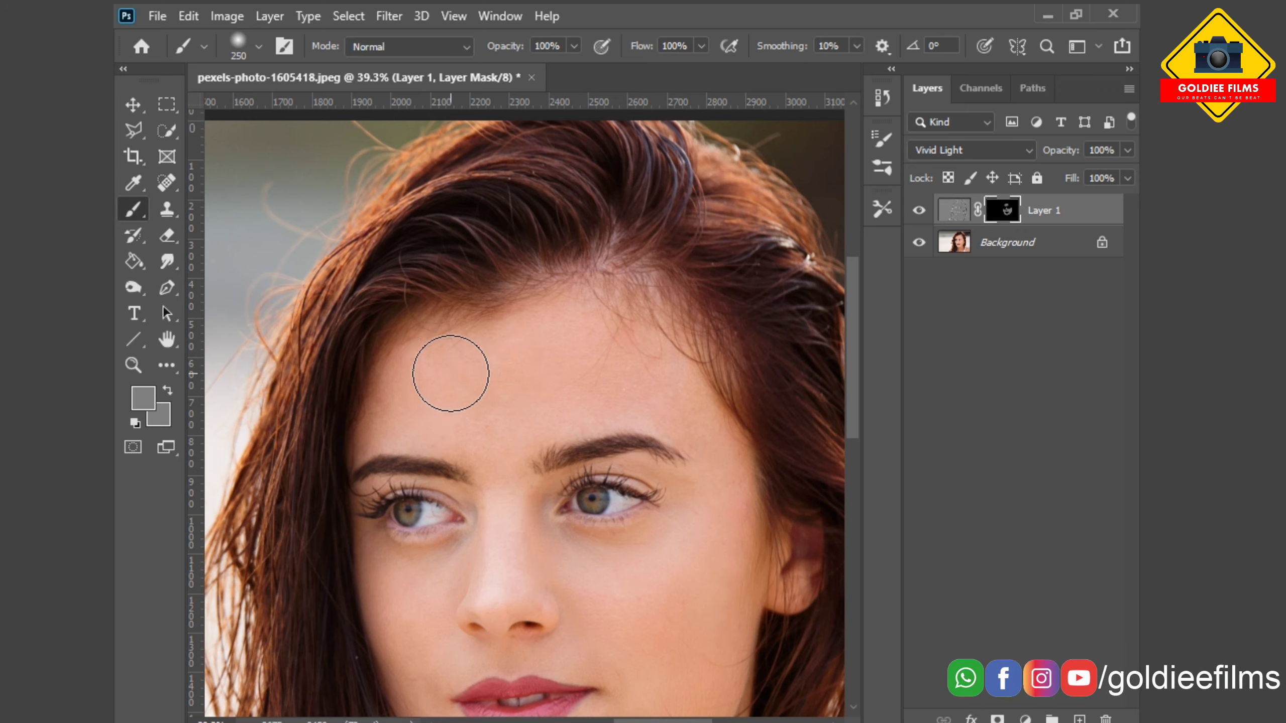
{"action": "key", "text": "bracketleft"}
{"action": "key", "text": "bracketleft"}
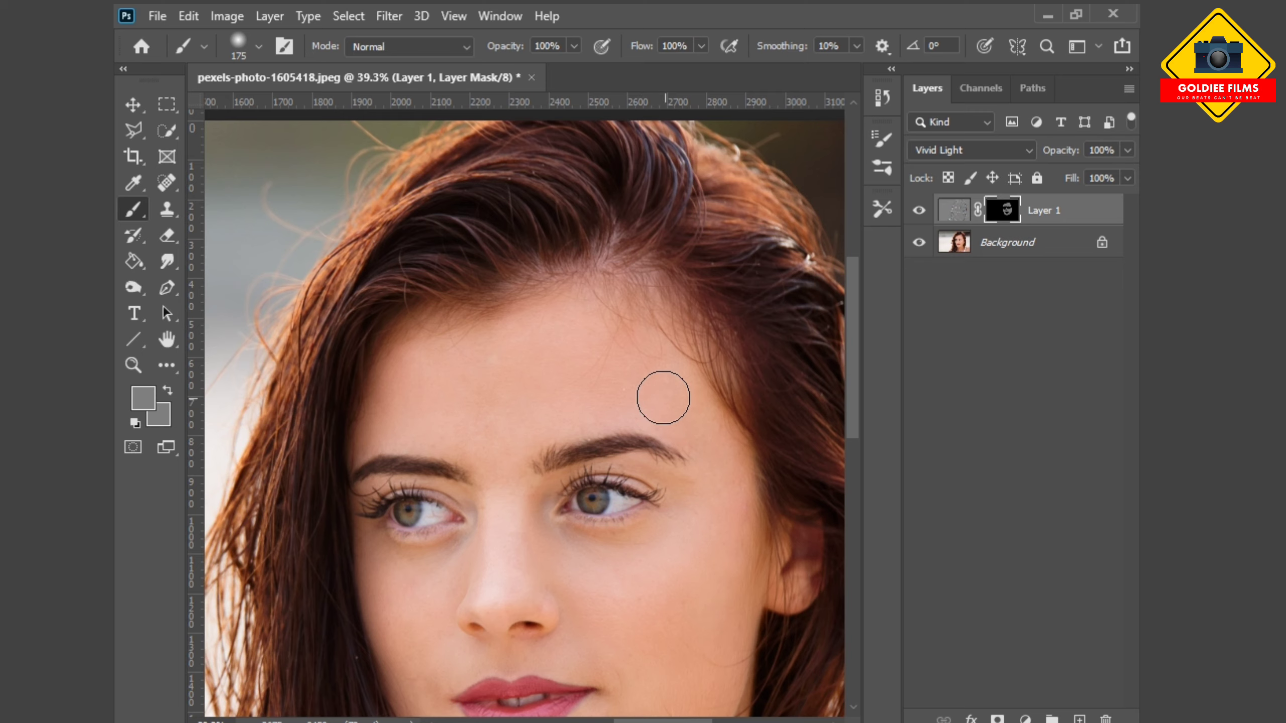
{"action": "key", "text": "bracketleft"}
{"action": "key", "text": "bracketleft"}
{"action": "key", "text": "bracketleft"}
- Reveal smoothing around the eye and brow with a 70-pixel brush, then zoom back out
{"action": "scroll", "coordinate": [665, 529], "scroll_direction": "up", "scroll_amount": 5}
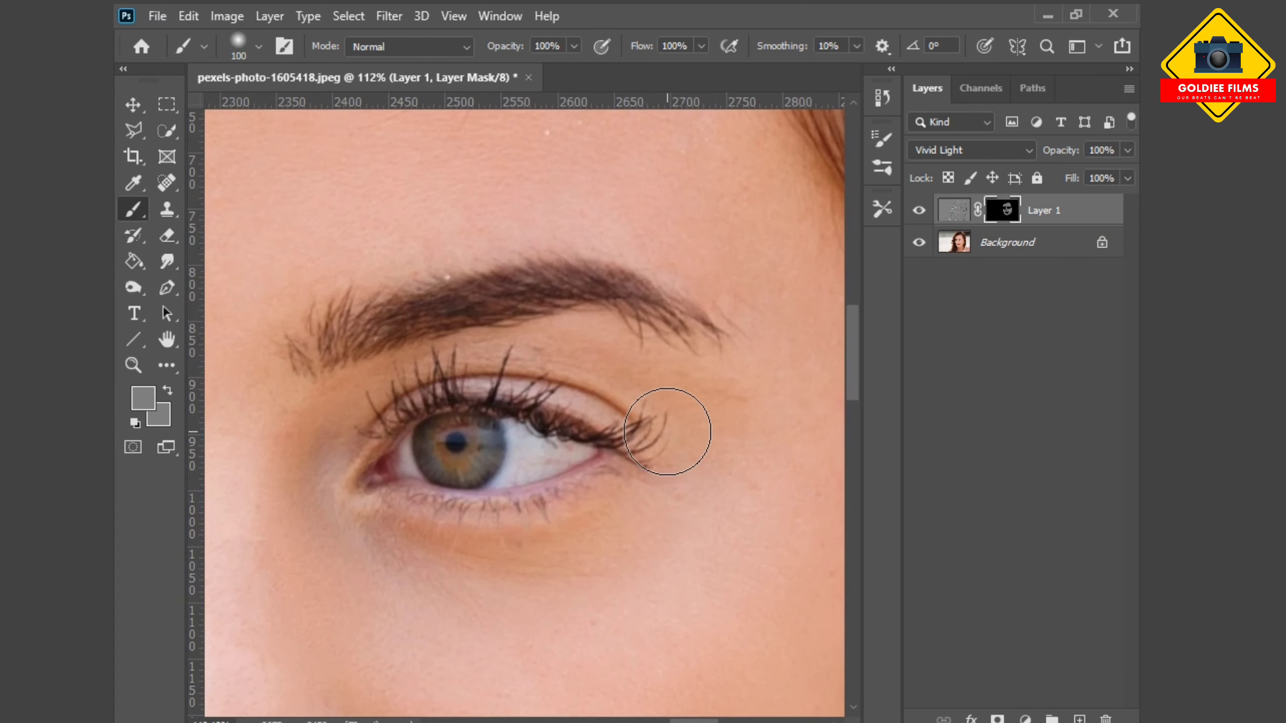
{"action": "key", "text": "bracketleft"}
{"action": "key", "text": "bracketleft"}
{"action": "key", "text": "bracketleft"}
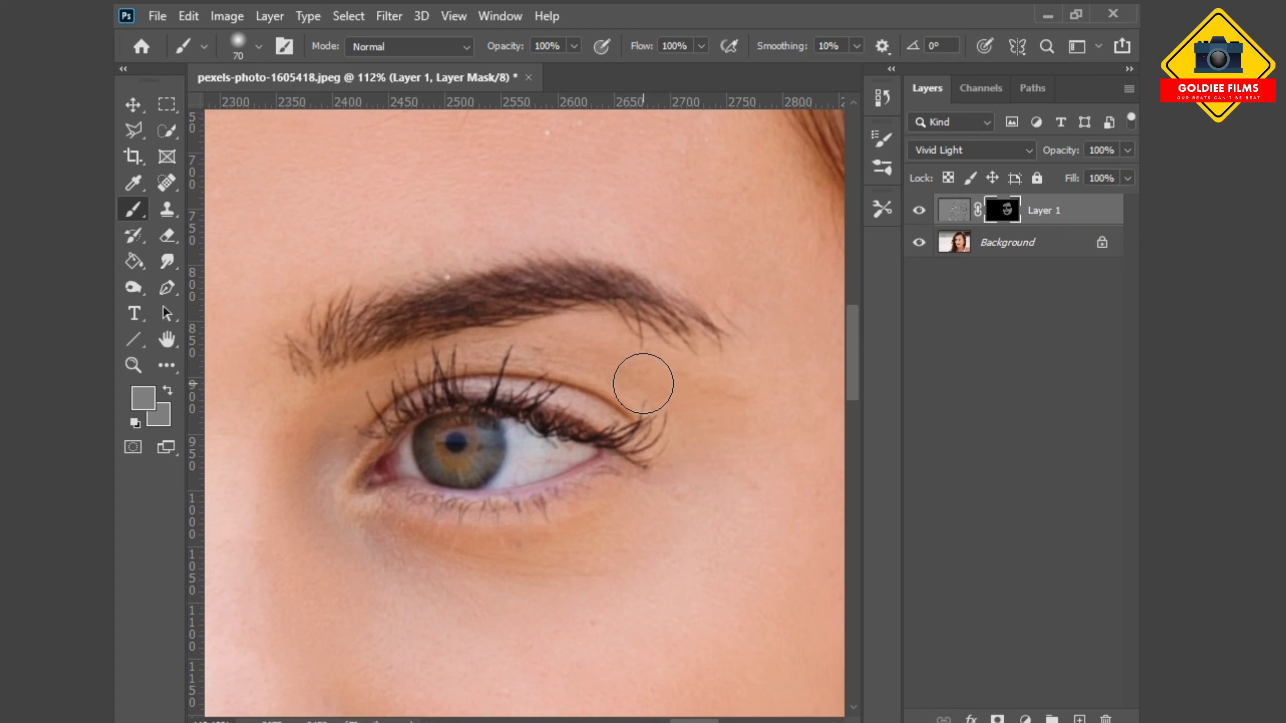
{"action": "key", "text": "bracketleft"}
{"action": "key", "text": "bracketleft"}
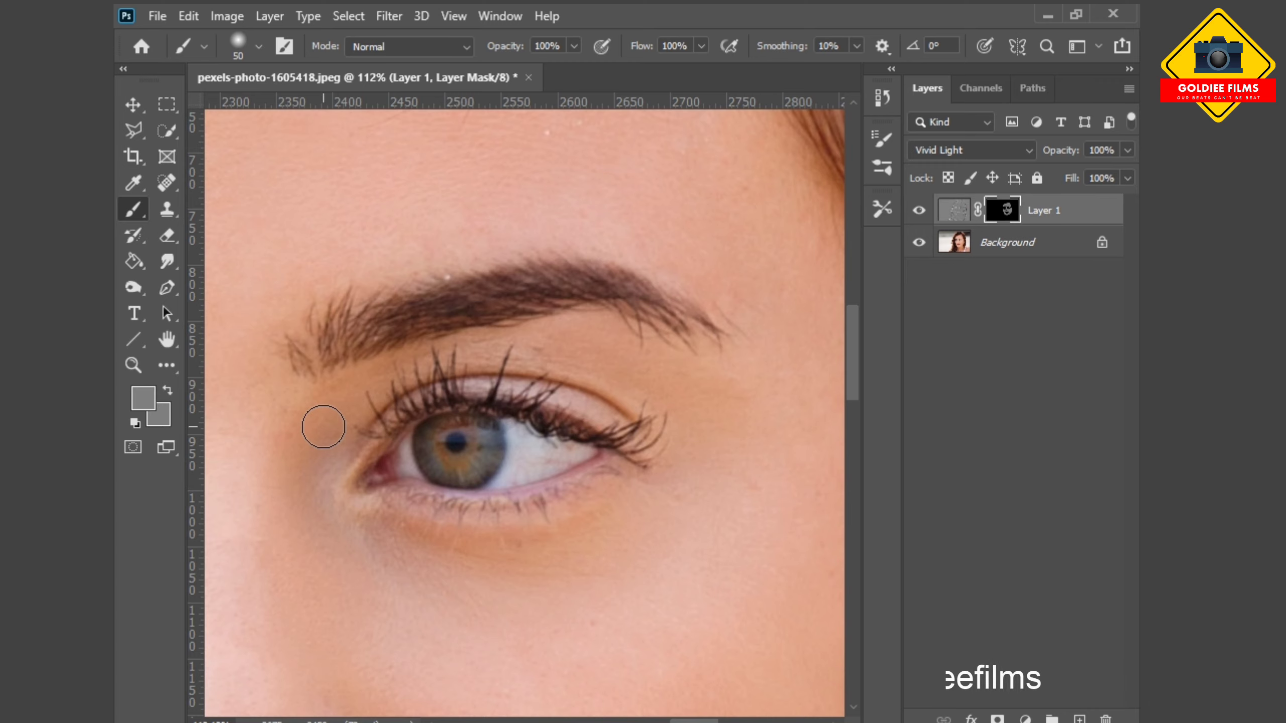
{"action": "scroll", "coordinate": [307, 421], "scroll_direction": "up", "scroll_amount": 1}
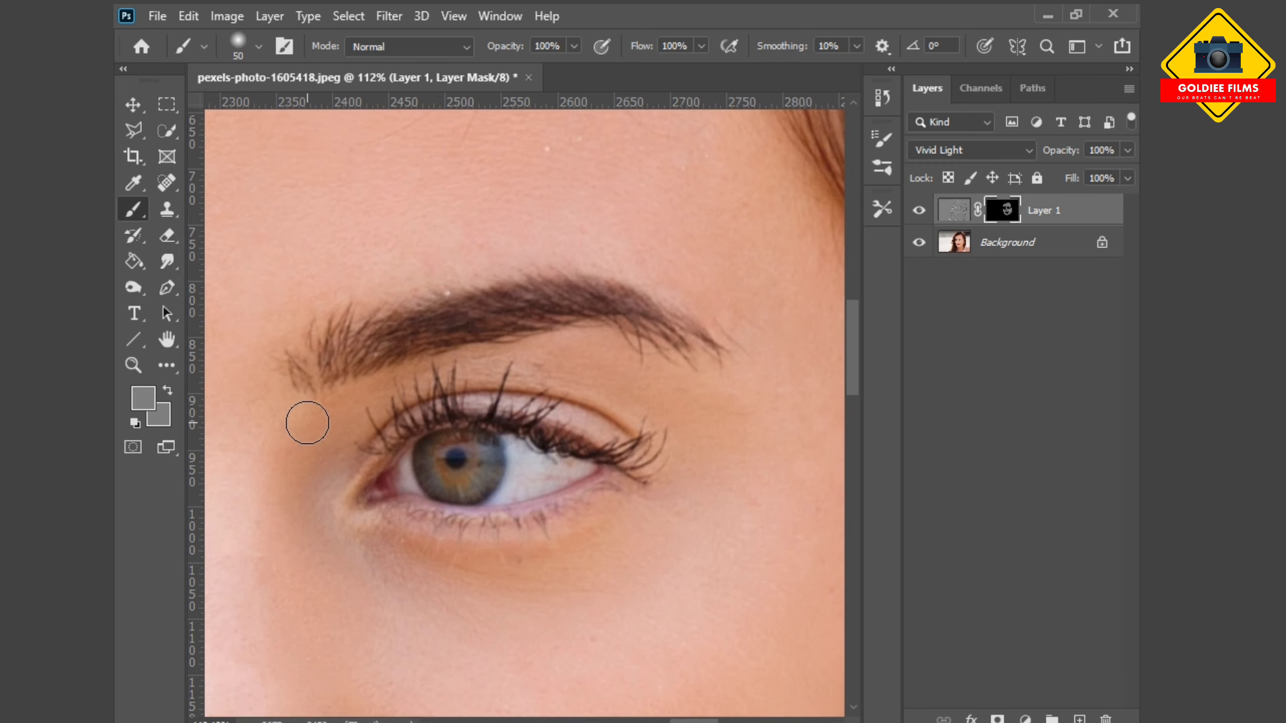
{"action": "scroll", "coordinate": [307, 423], "scroll_direction": "up", "scroll_amount": 4}
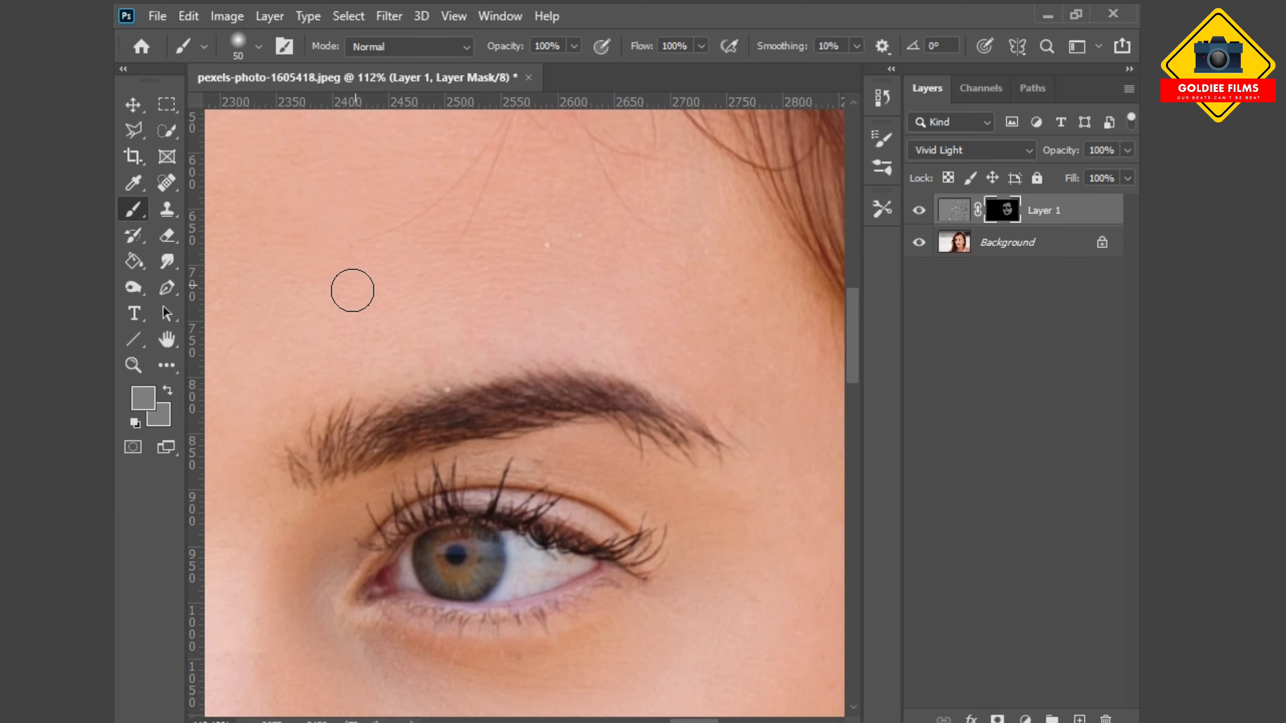
{"action": "scroll", "coordinate": [350, 298], "scroll_direction": "down", "scroll_amount": 2}
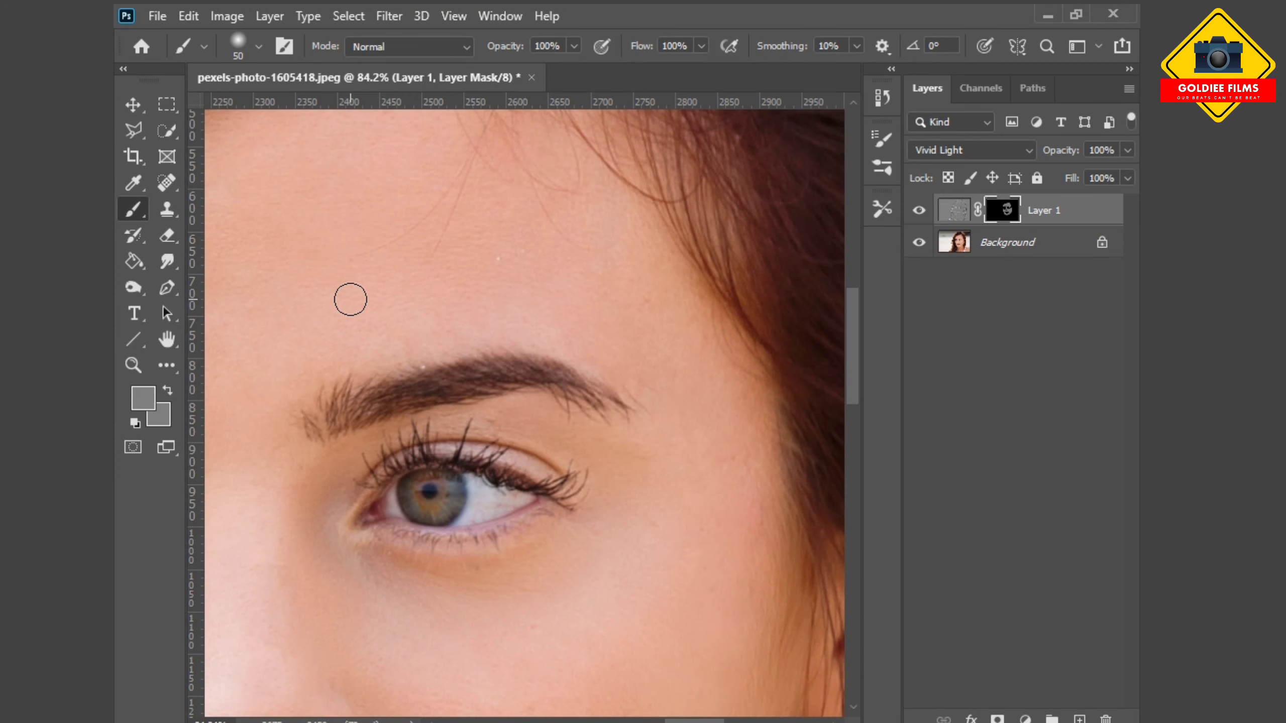
{"action": "scroll", "coordinate": [351, 299], "scroll_direction": "down", "scroll_amount": 3}
- Enlarge the brush to 200, bring the neck into view, and paint smoothing onto it
{"action": "scroll", "coordinate": [356, 287], "scroll_direction": "down", "scroll_amount": 1}
{"action": "key", "text": "h"}
{"action": "scroll", "coordinate": [215, 422], "scroll_direction": "down", "scroll_amount": 3}
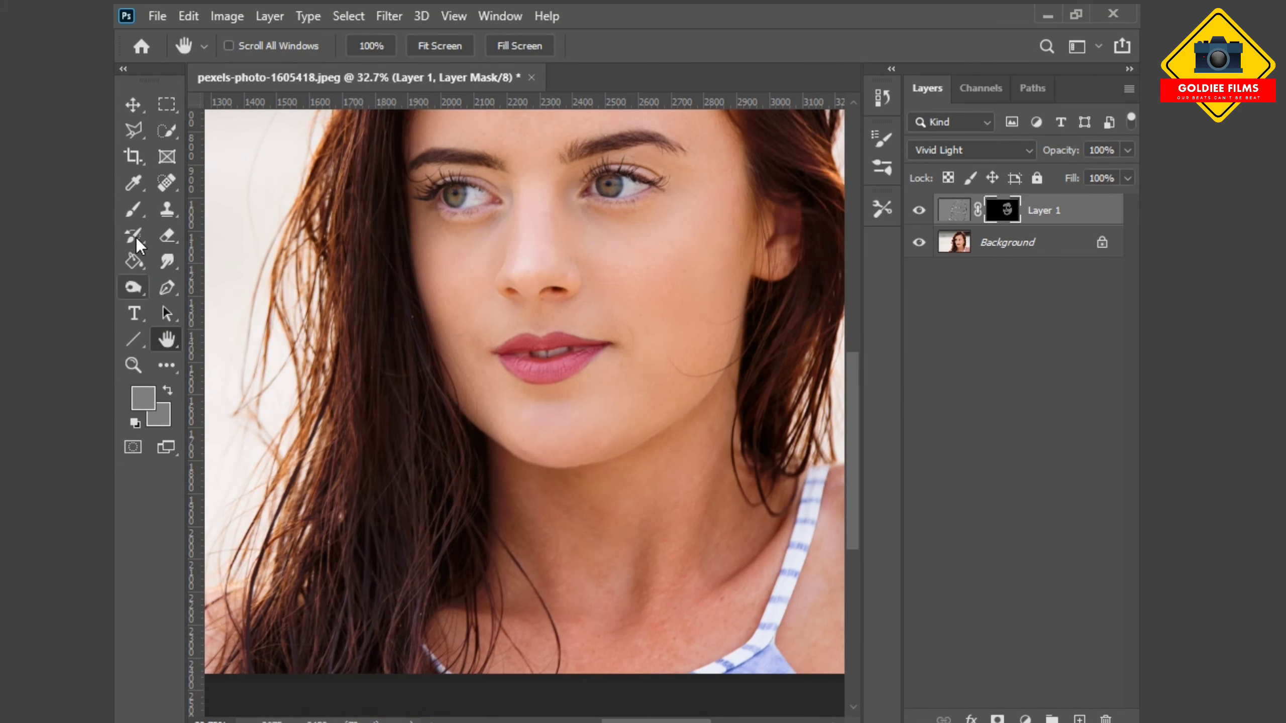
{"action": "left_click", "coordinate": [133, 209]}
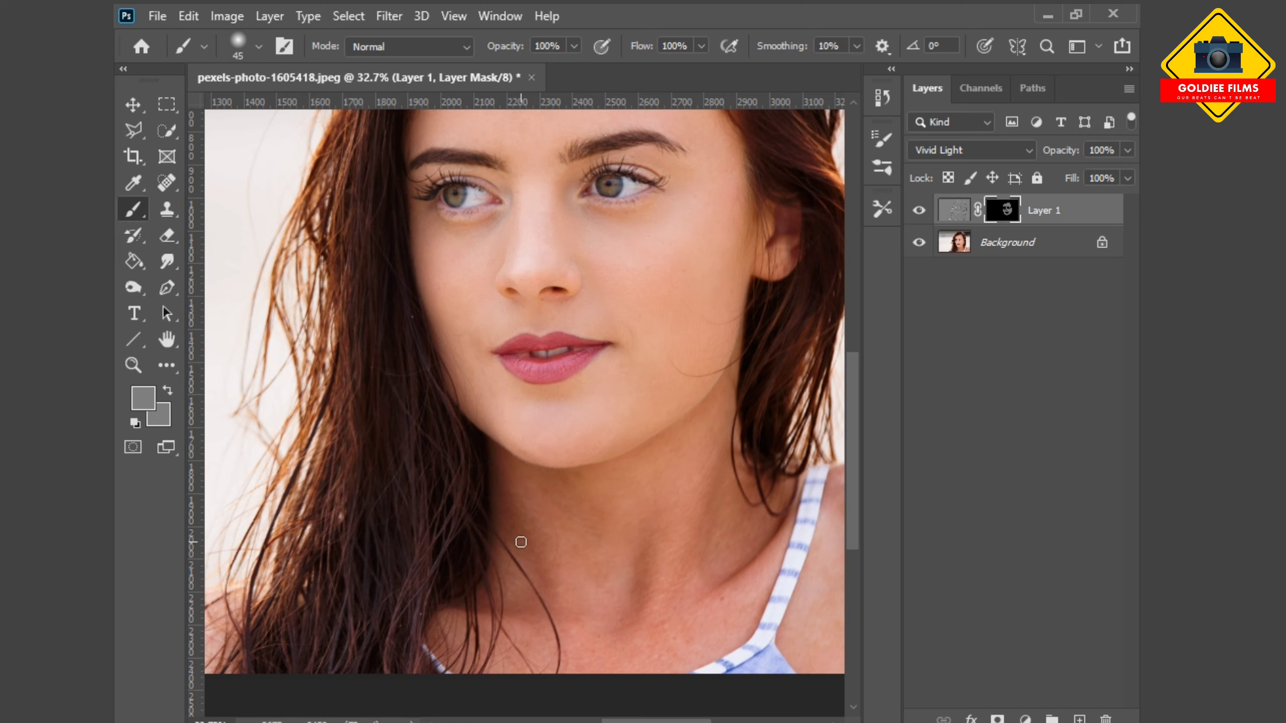
{"action": "key", "text": "bracketright"}
{"action": "key", "text": "bracketright"}
{"action": "key", "text": "bracketright"}
{"action": "key", "text": "h"}
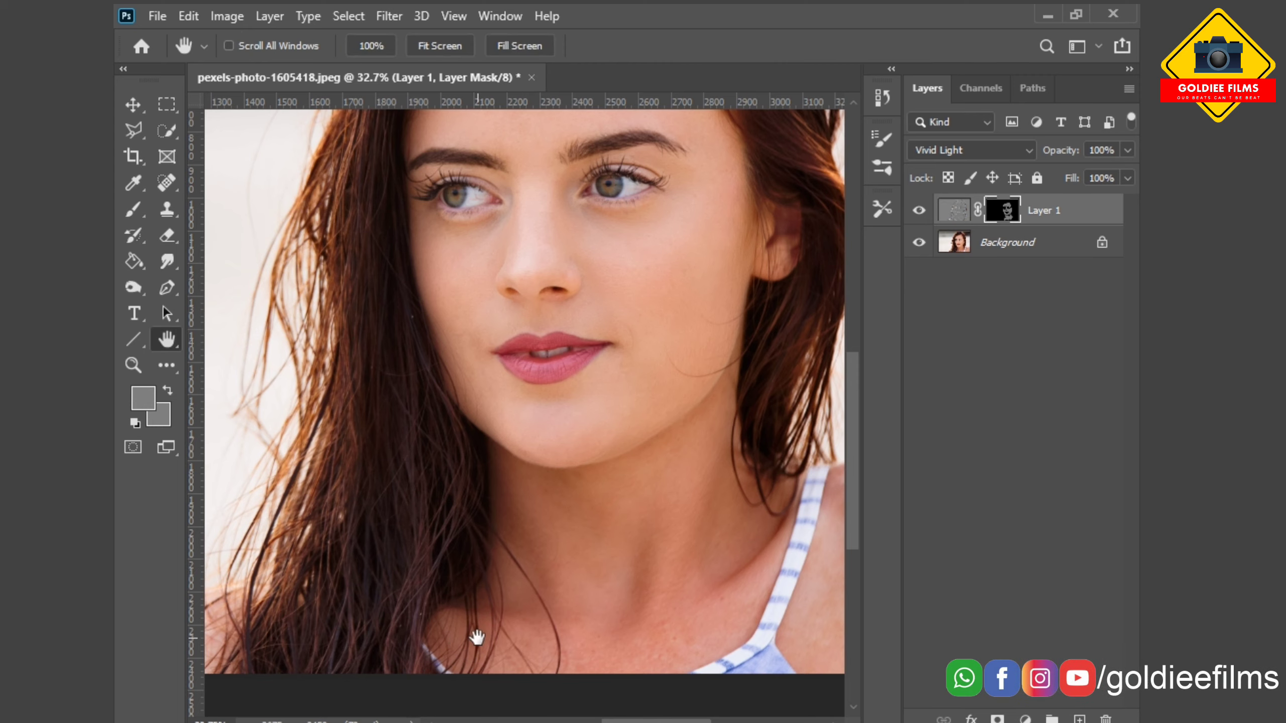
{"action": "left_click_drag", "start_coordinate": [474, 640], "coordinate": [522, 503]}
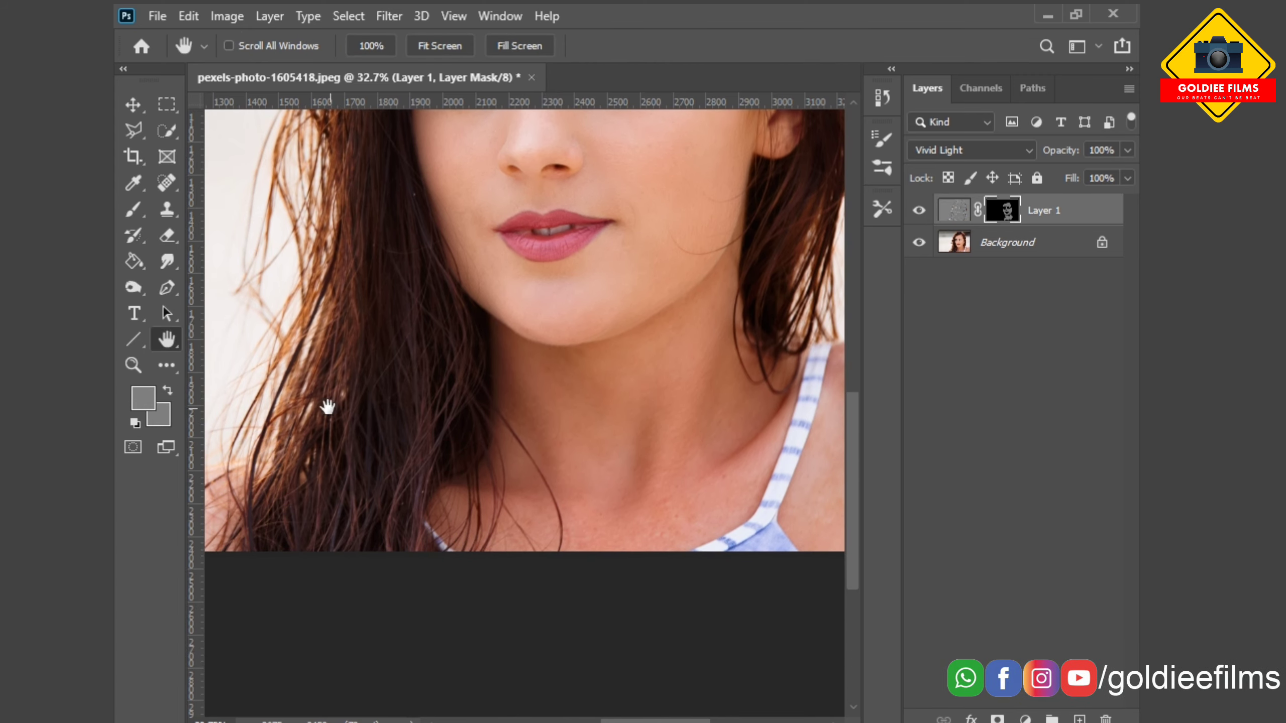
{"action": "left_click", "coordinate": [133, 209]}
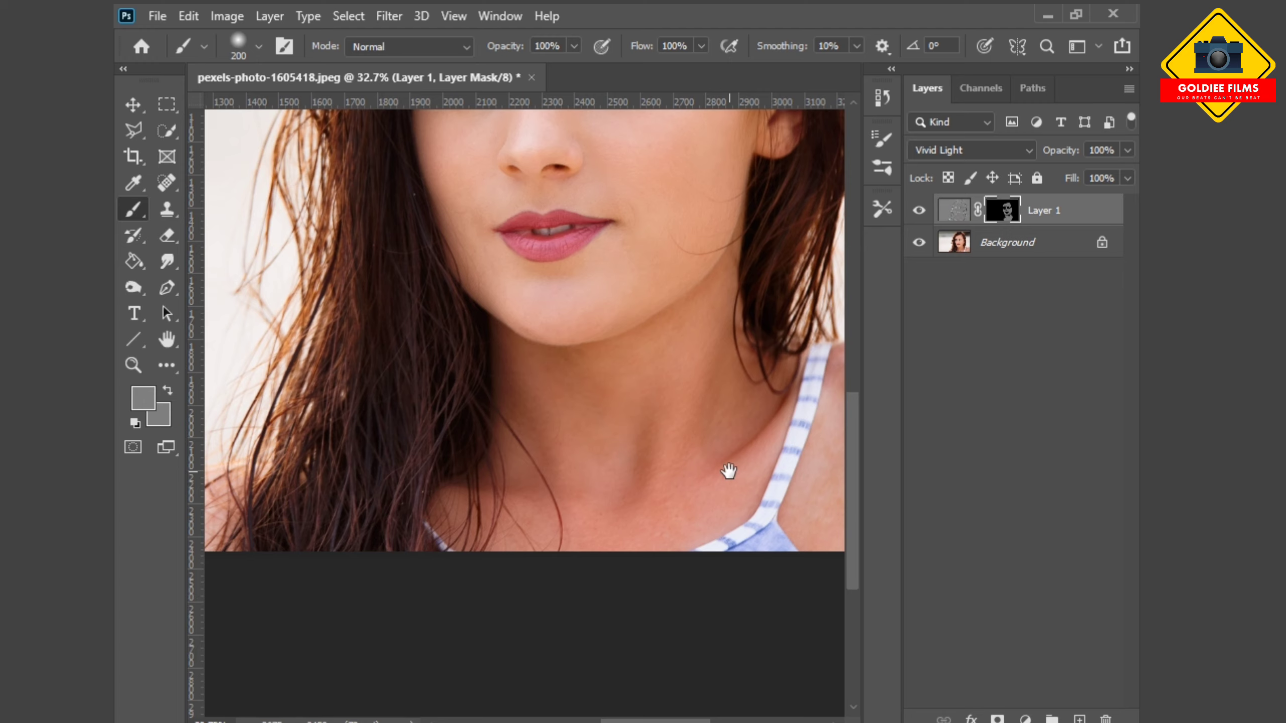
- Paint smoothing over the shoulder and chest, then pan back to centre the face
{"action": "left_click_drag", "start_coordinate": [729, 472], "coordinate": [597, 466]}
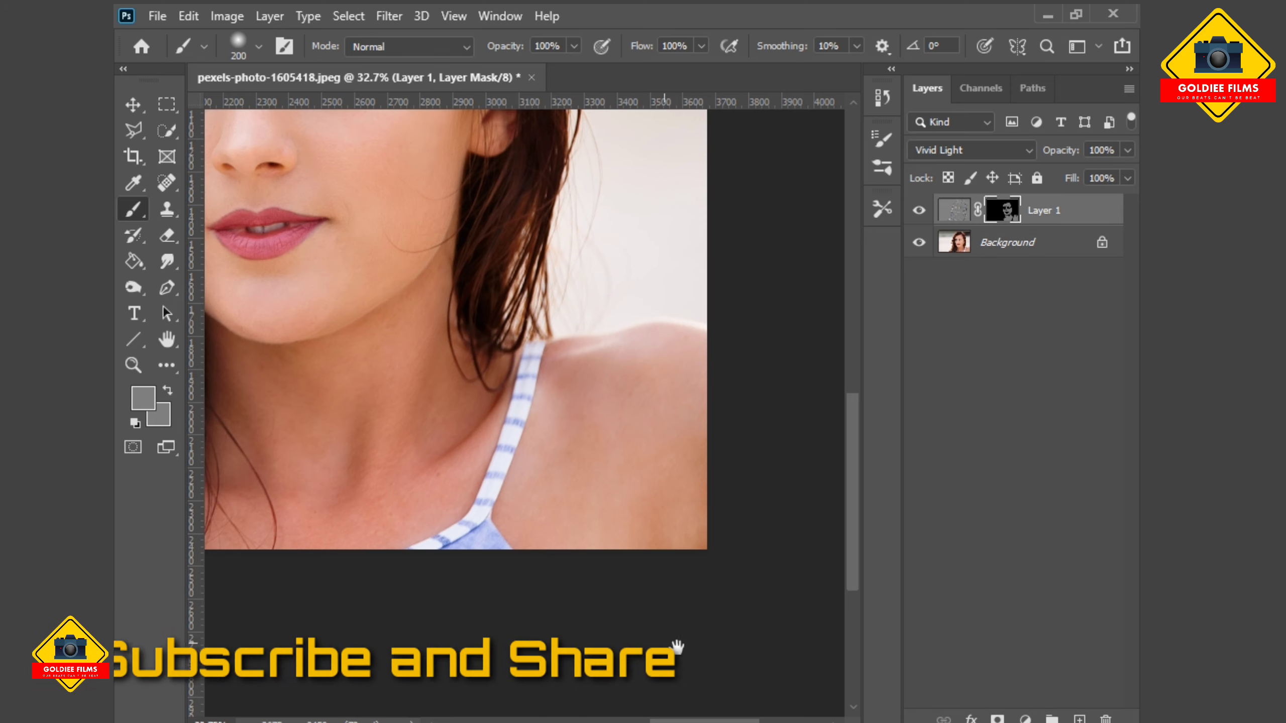
{"action": "left_click_drag", "start_coordinate": [583, 436], "coordinate": [800, 438]}
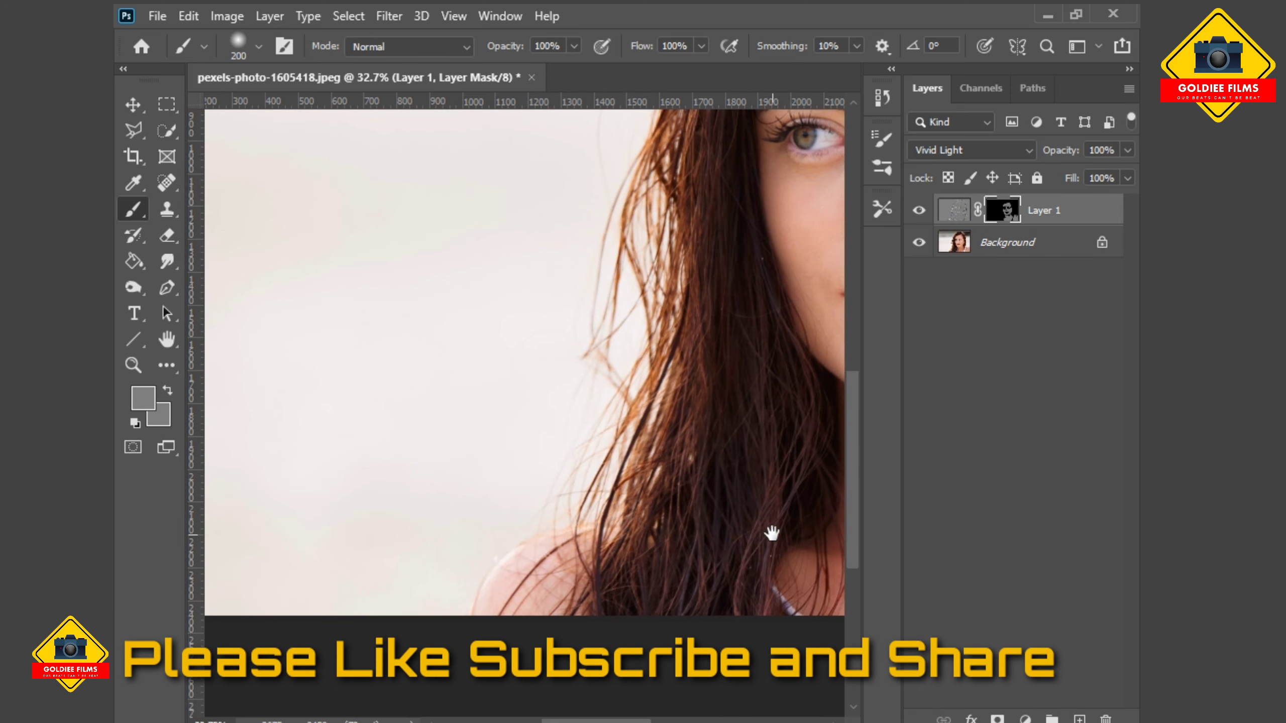
{"action": "left_click_drag", "start_coordinate": [771, 533], "coordinate": [800, 381]}
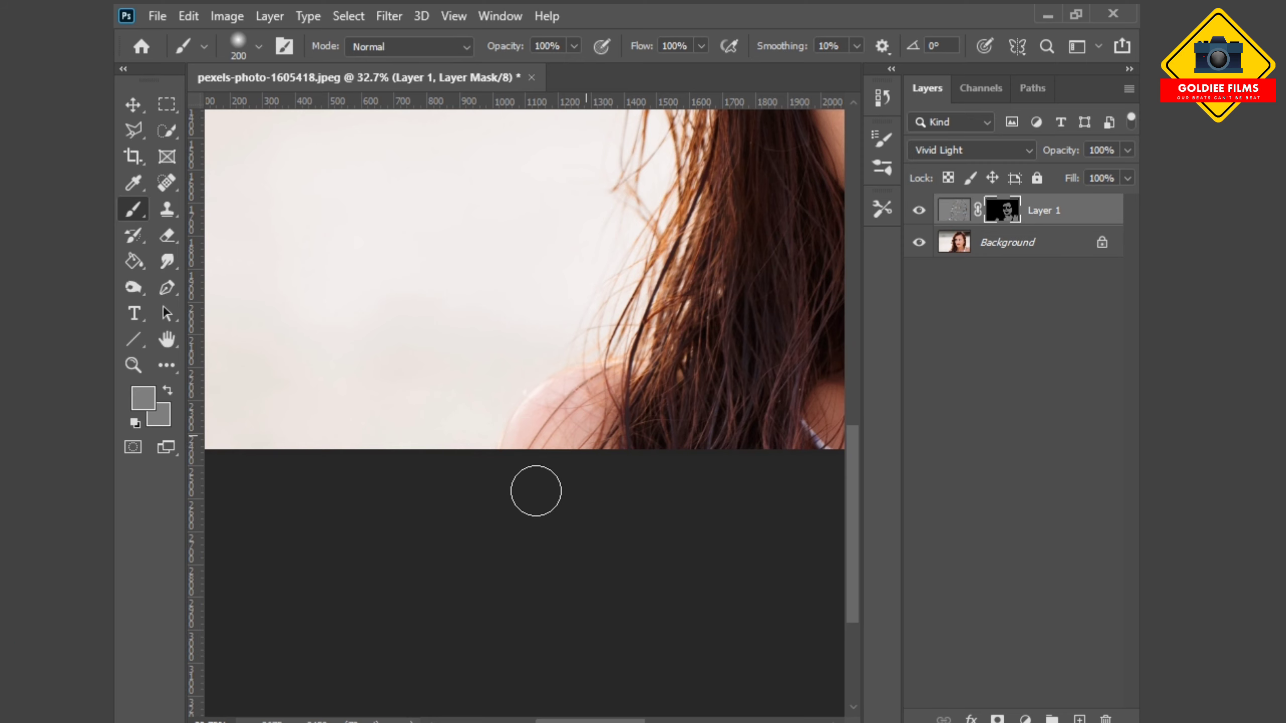
{"action": "mouse_move", "coordinate": [651, 356]}
{"action": "left_mouse_down"}
{"action": "mouse_move", "coordinate": [634, 353]}
{"action": "mouse_move", "coordinate": [526, 462]}
{"action": "mouse_move", "coordinate": [499, 458]}
{"action": "left_mouse_up"}
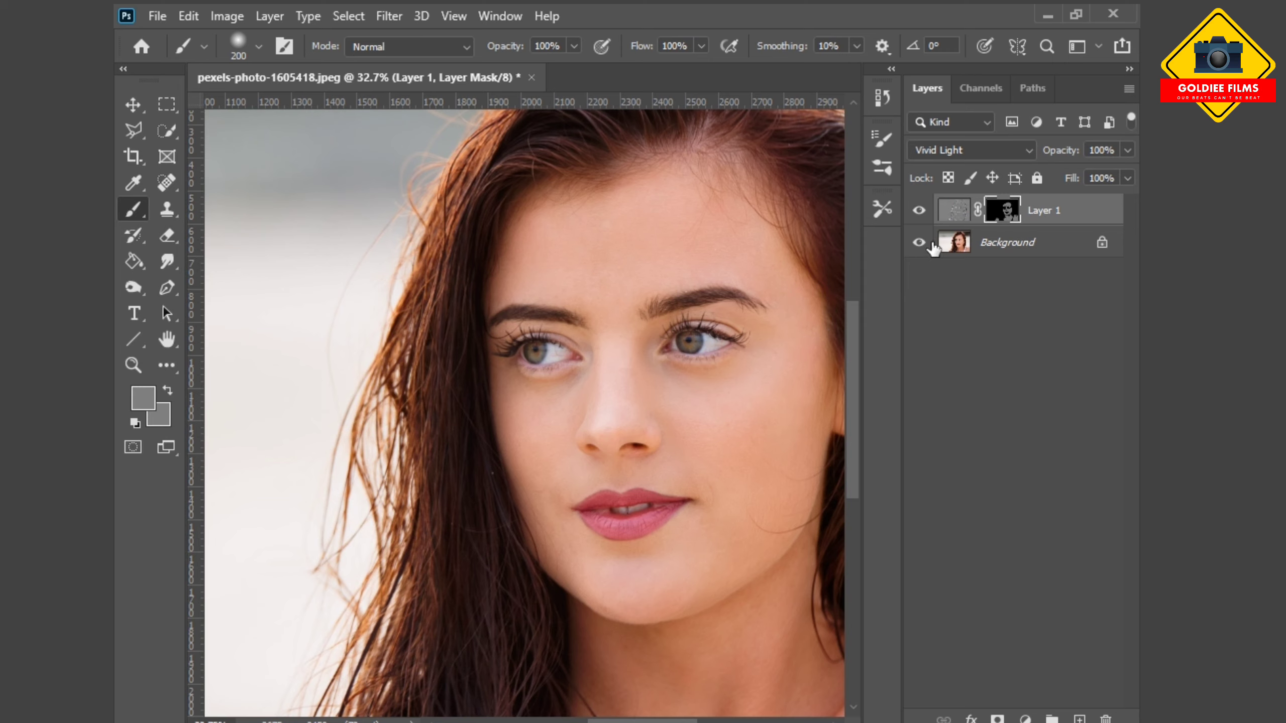
{"action": "left_click", "coordinate": [919, 213]}
{"action": "left_click", "coordinate": [919, 213]}
{"action": "left_click", "coordinate": [920, 213]}
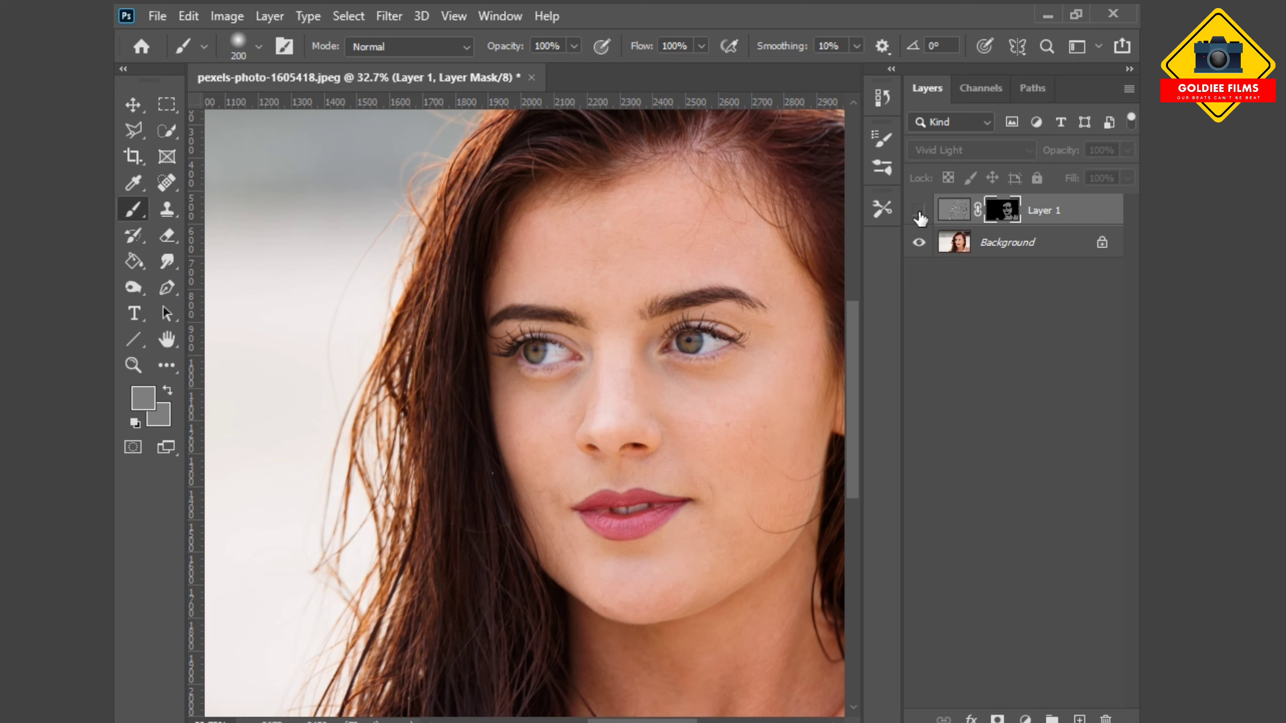
{"action": "left_click", "coordinate": [919, 213]}
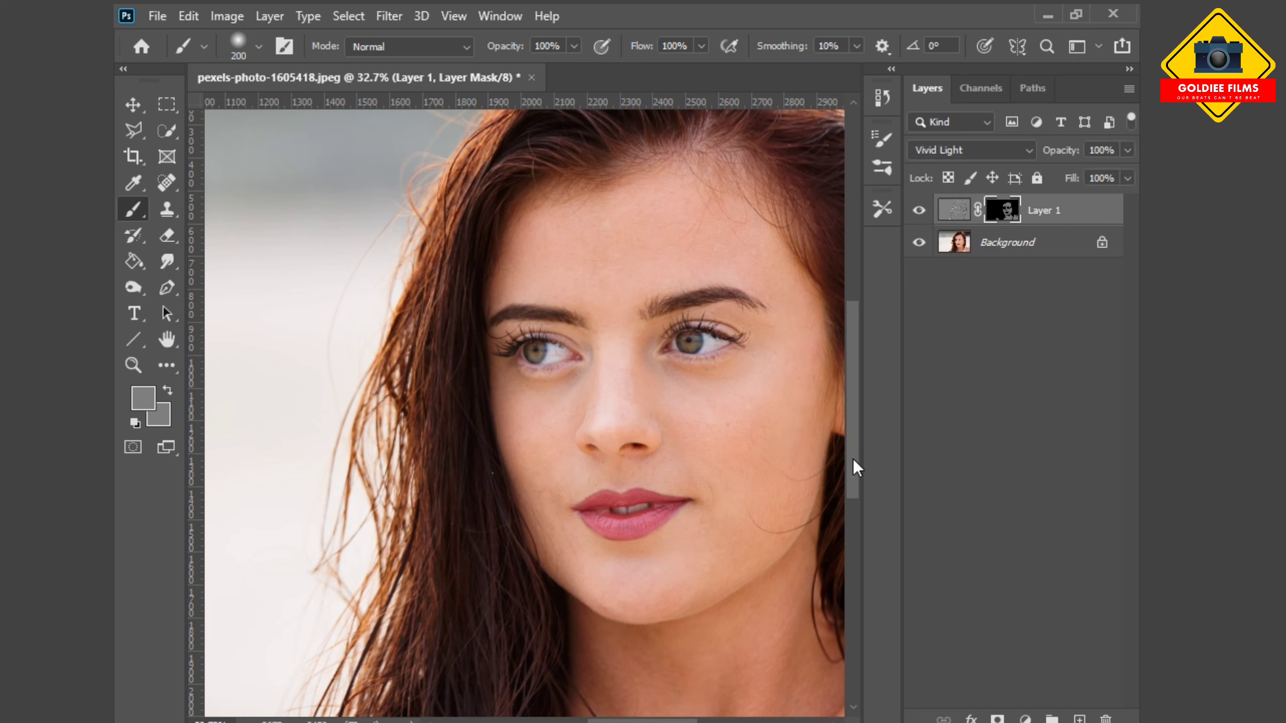
{"action": "scroll", "coordinate": [684, 696], "scroll_direction": "right", "scroll_amount": 5}
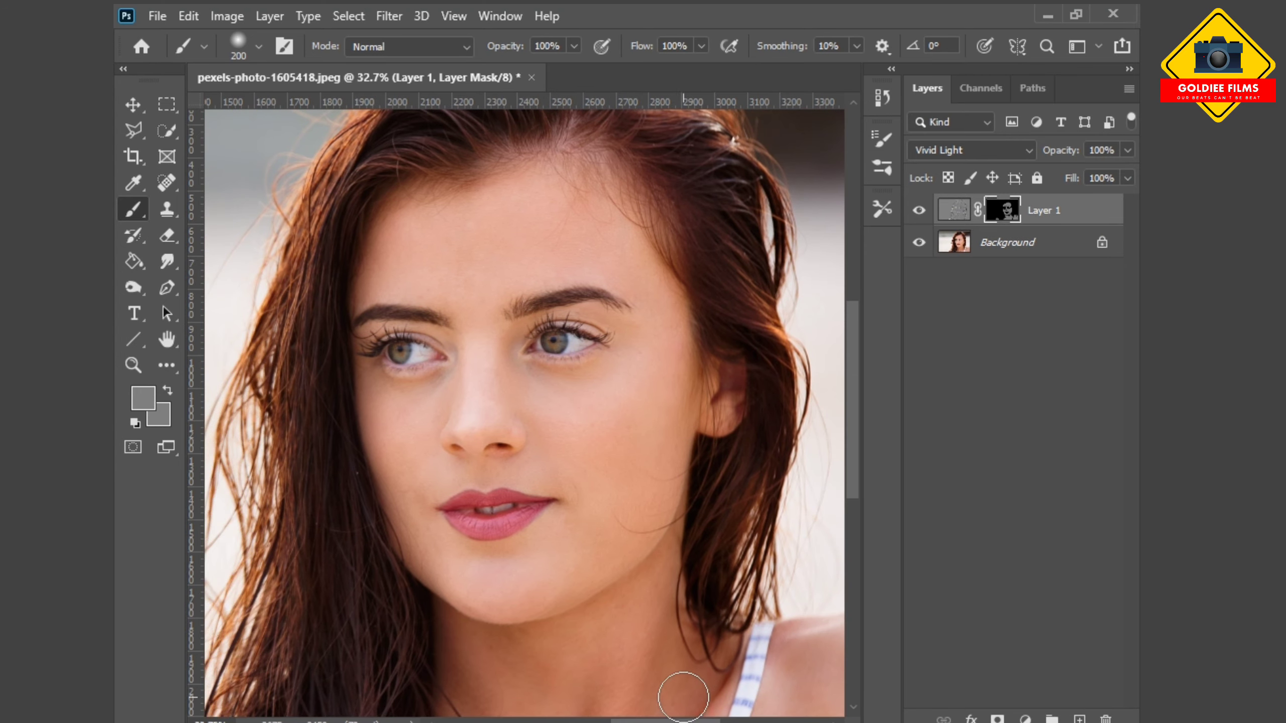
{"action": "scroll", "coordinate": [696, 597], "scroll_direction": "down", "scroll_amount": 2}
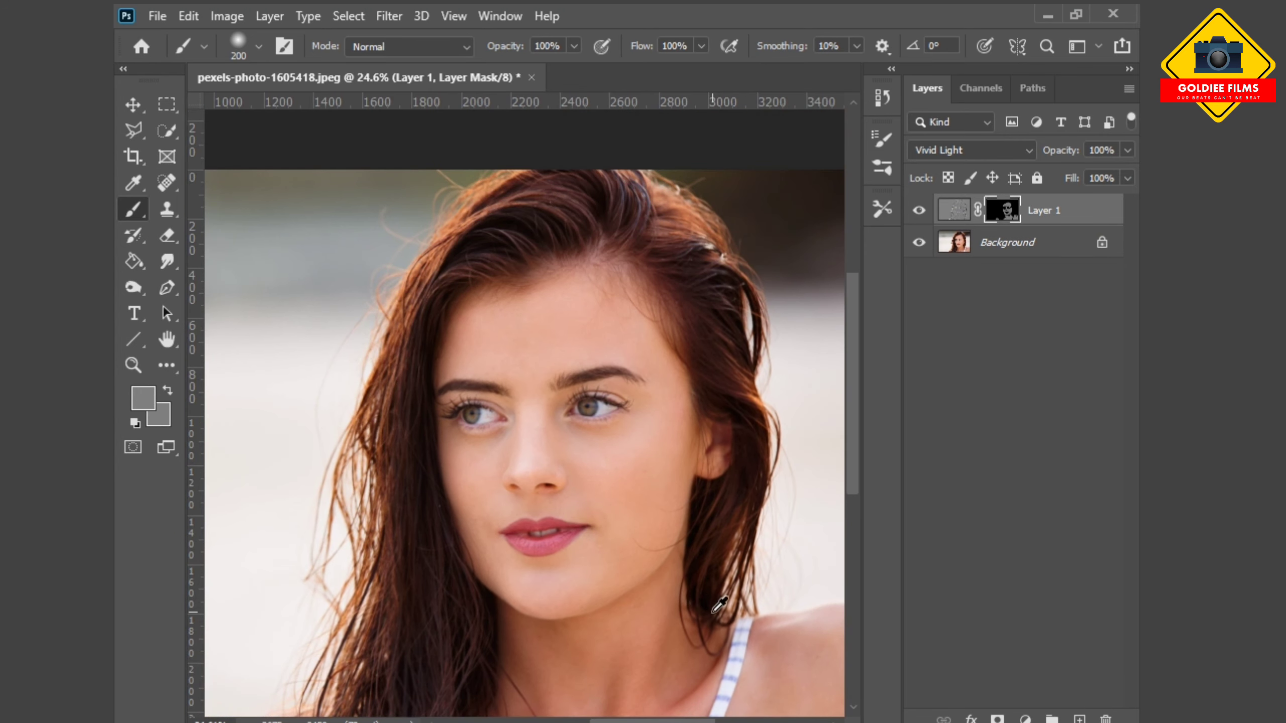
{"action": "scroll", "coordinate": [719, 604], "scroll_direction": "down", "scroll_amount": 2}
{"action": "scroll", "coordinate": [711, 612], "scroll_direction": "down", "scroll_amount": 2}
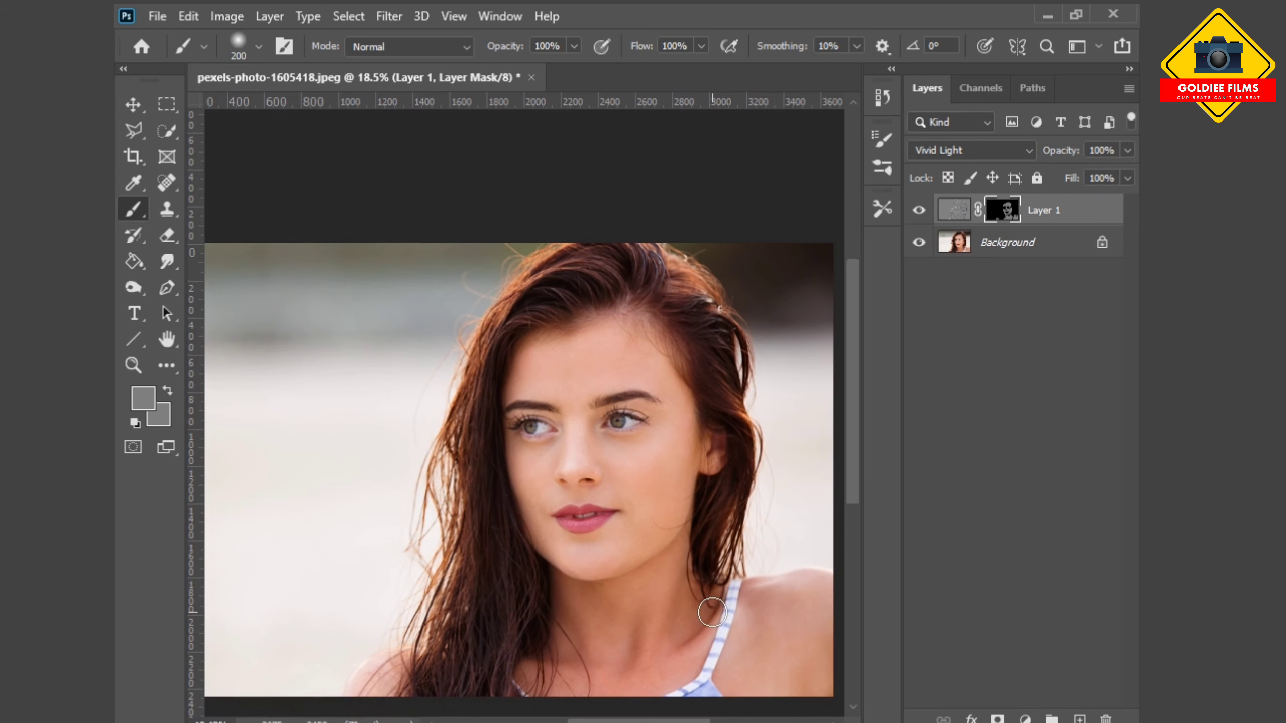
{"action": "scroll", "coordinate": [726, 614], "scroll_direction": "down", "scroll_amount": 2}
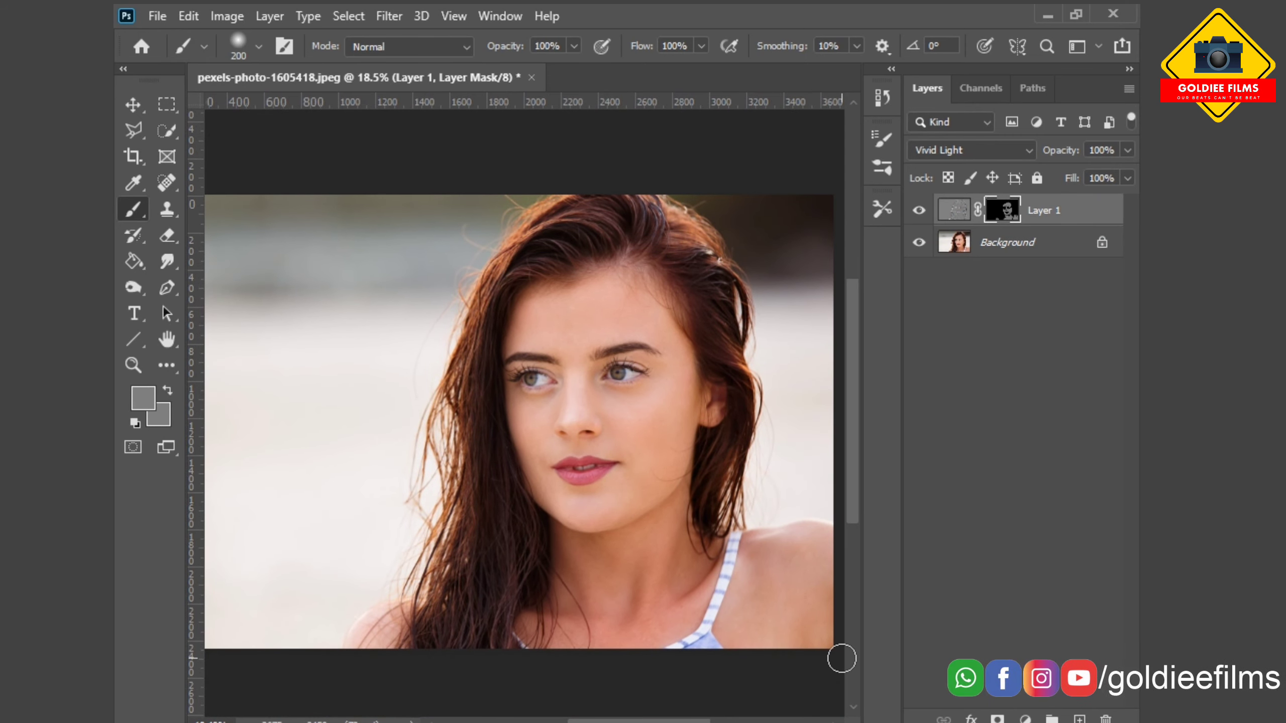
{"action": "left_click", "coordinate": [919, 243]}
{"action": "left_click", "coordinate": [918, 243]}
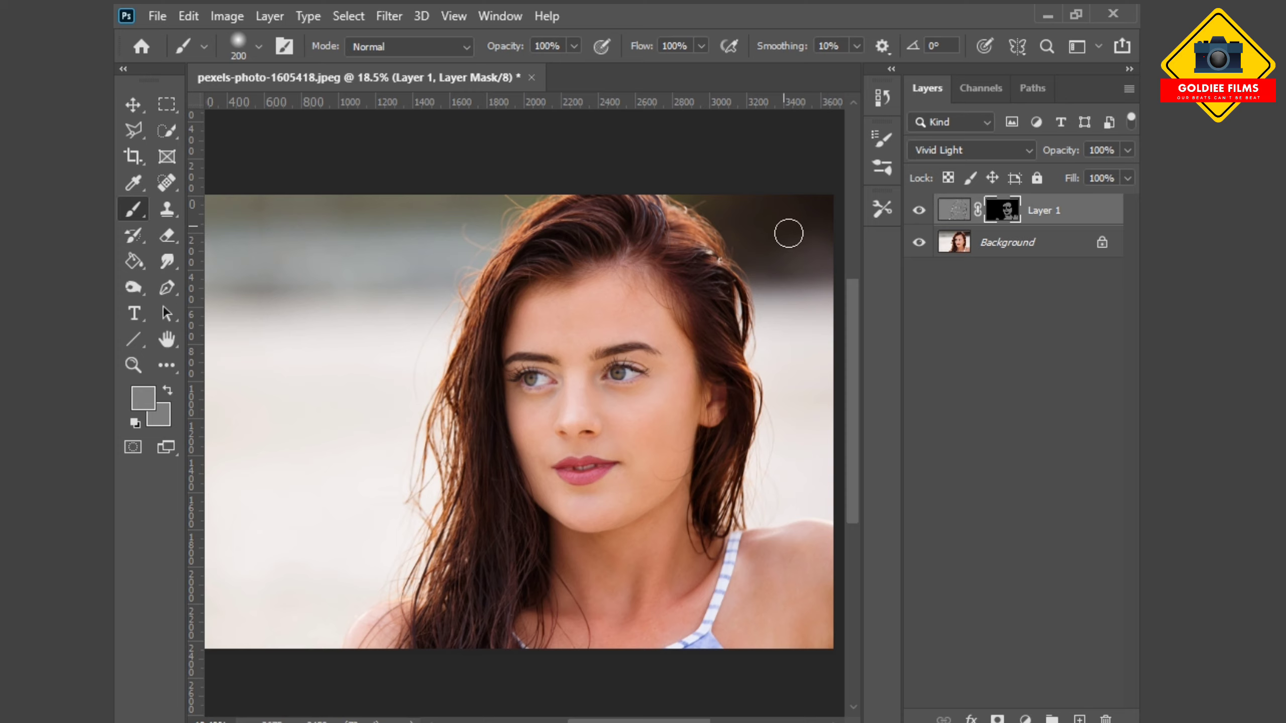
- Raise the Background layer's Levels black input point to 15
{"action": "left_click", "coordinate": [941, 248]}
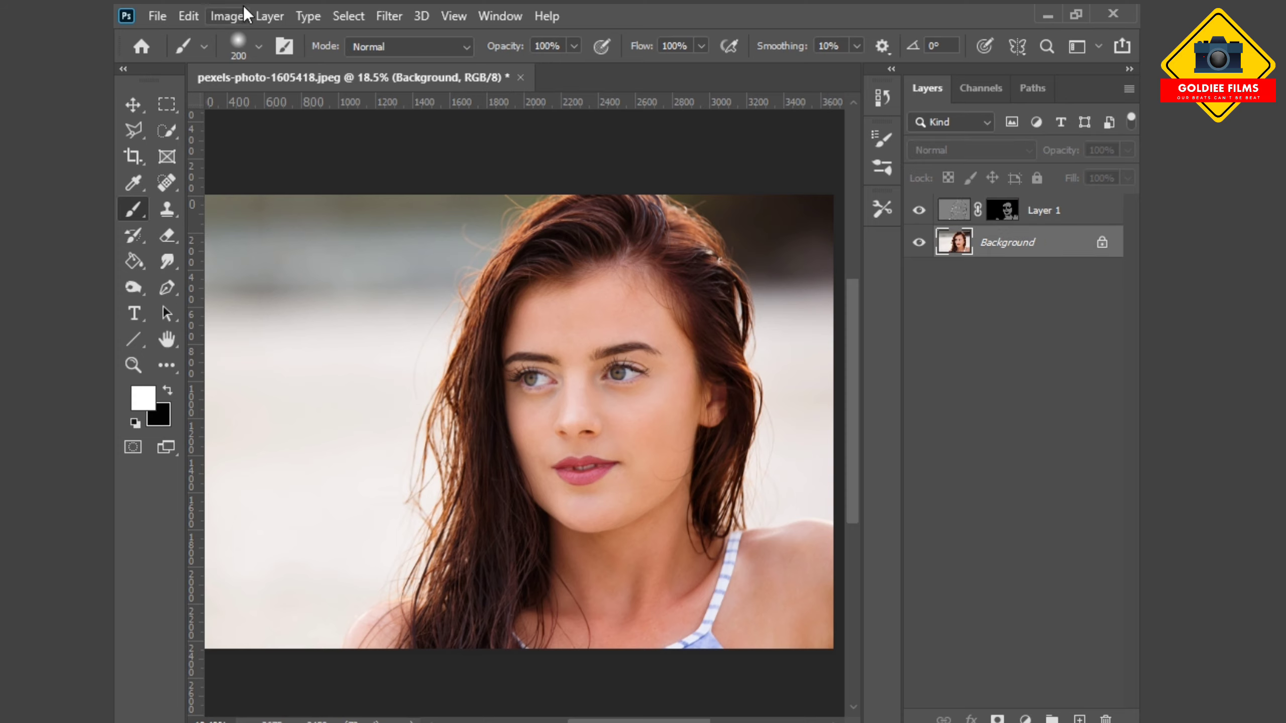
{"action": "left_click", "coordinate": [230, 15]}
{"action": "mouse_move", "coordinate": [258, 67]}
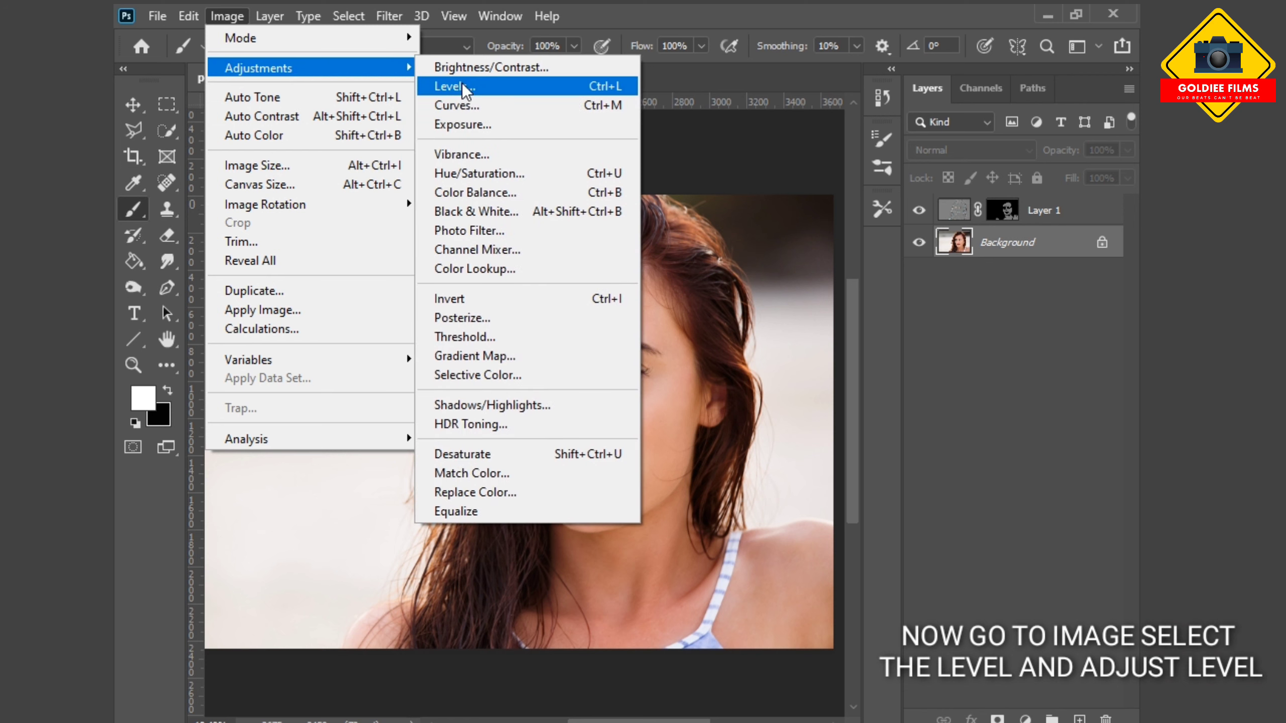
{"action": "left_click", "coordinate": [462, 89]}
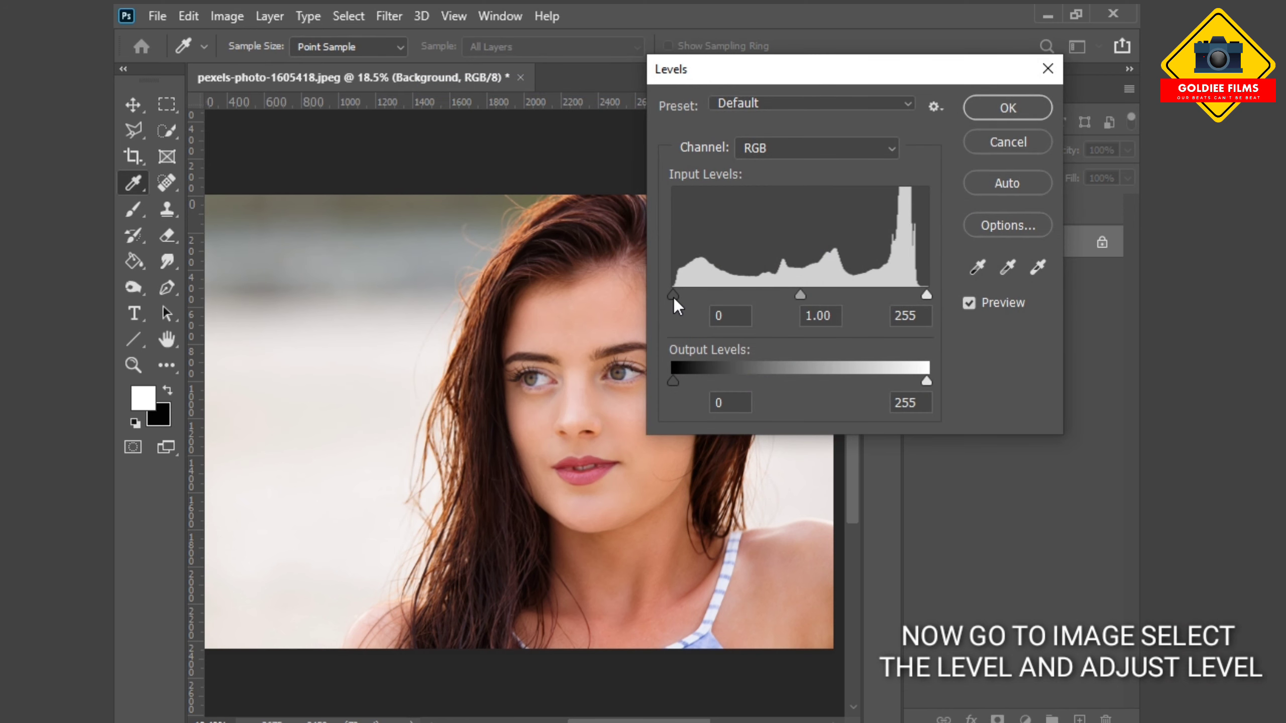
{"action": "left_click_drag", "start_coordinate": [673, 297], "coordinate": [687, 298]}
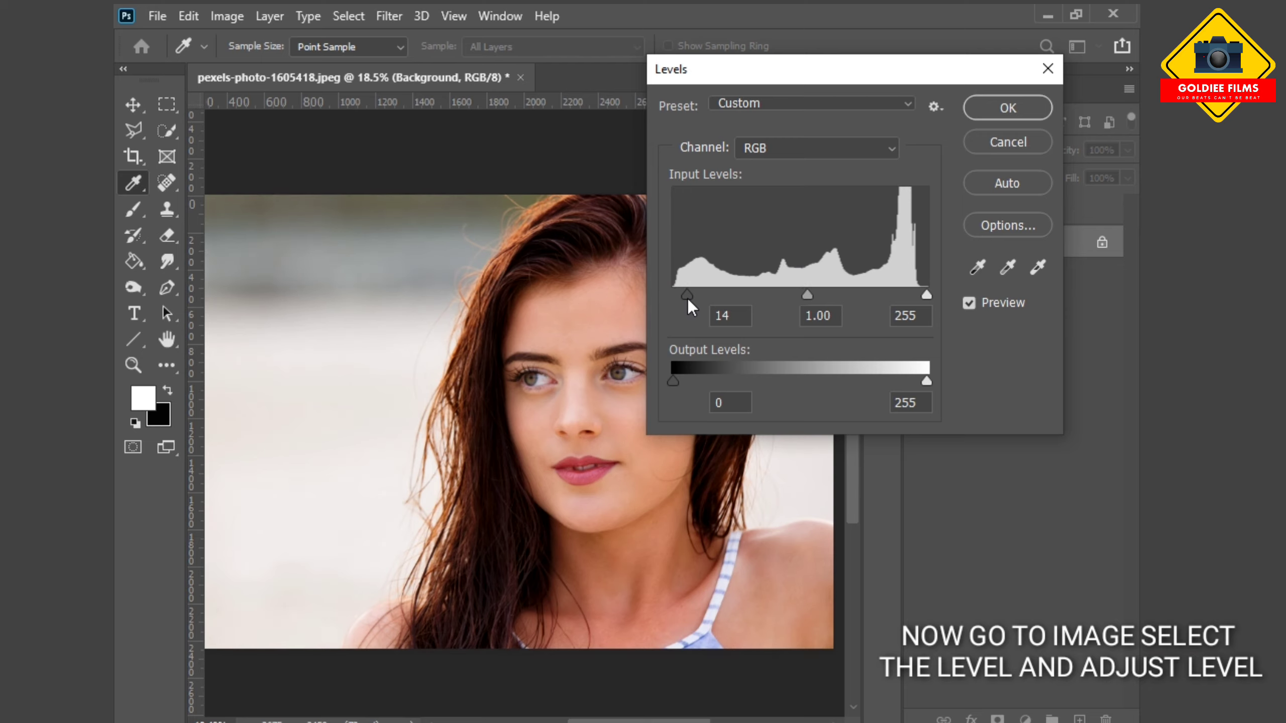
{"action": "left_click_drag", "start_coordinate": [687, 298], "coordinate": [690, 300]}
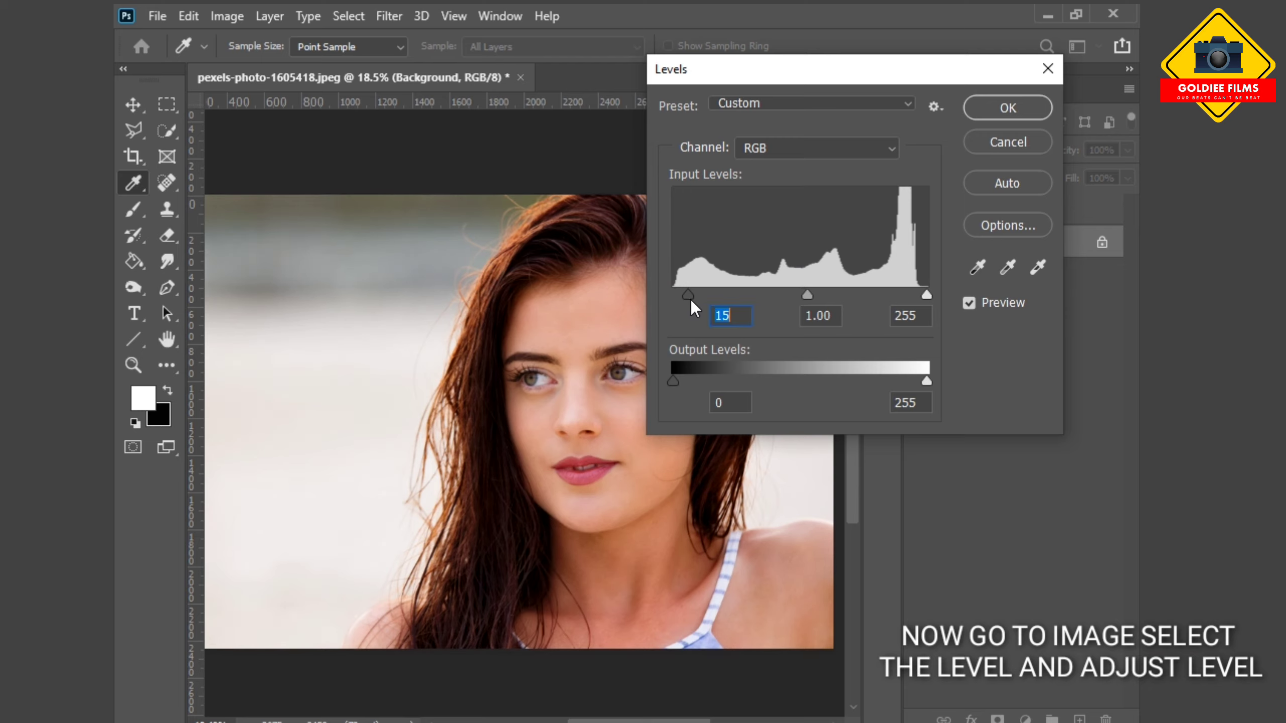